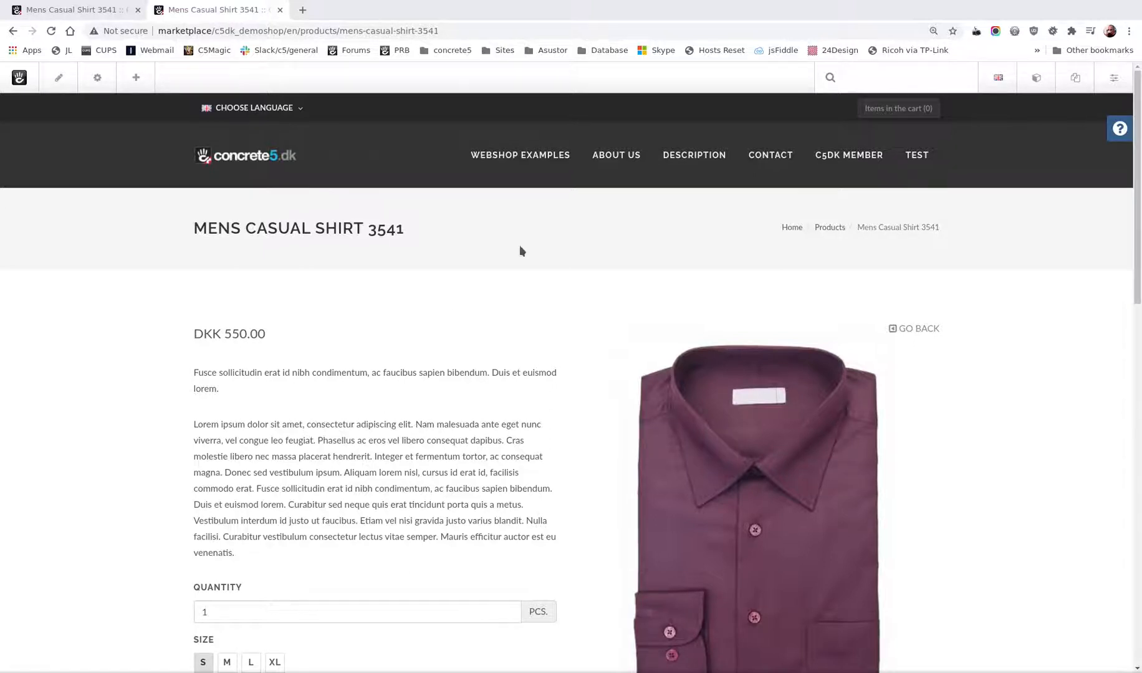
Put the shirt product page into edit mode and delete the Related Products list block
scroll(510, 321, "down", 2)
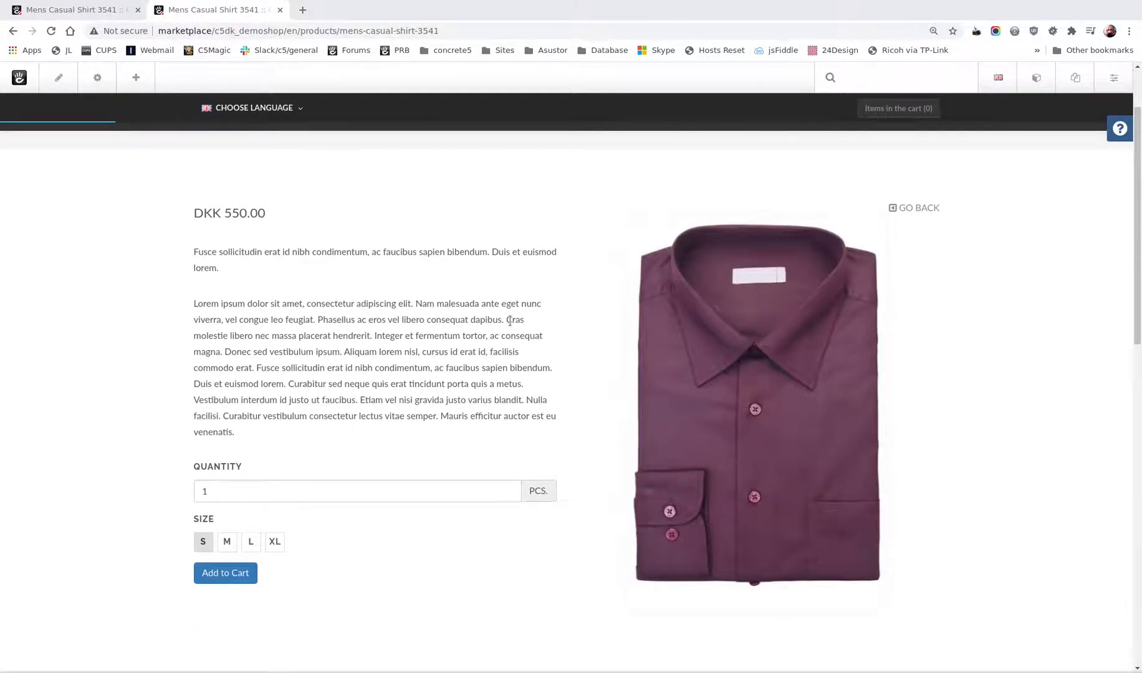
scroll(510, 322, "down", 6)
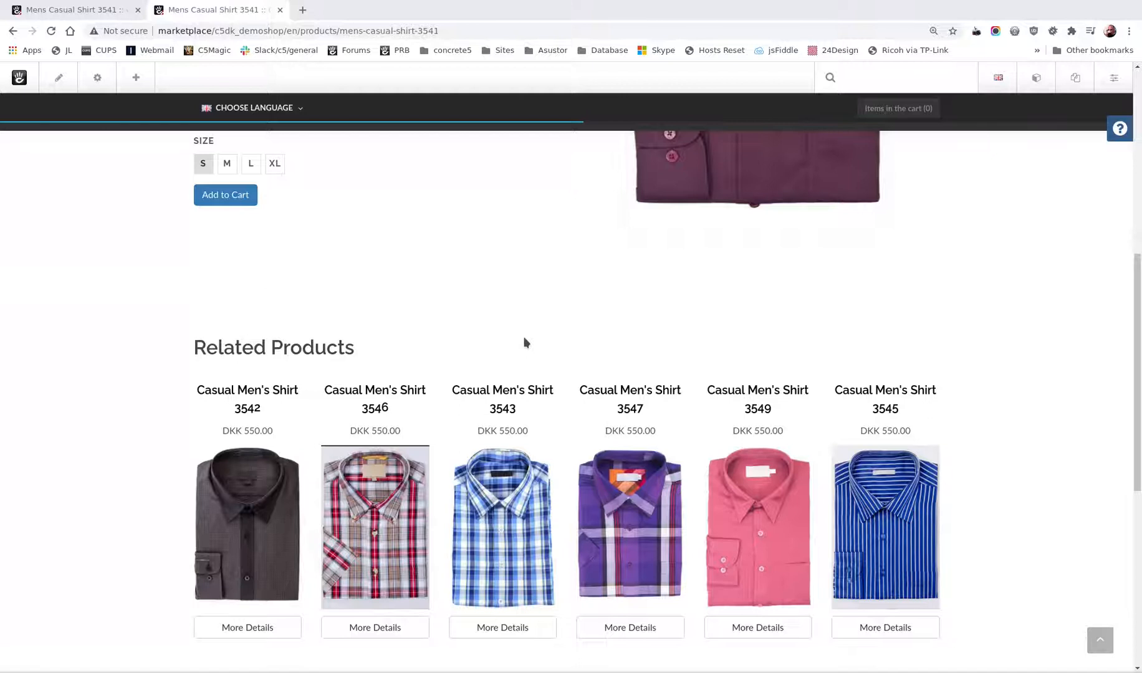
scroll(611, 355, "up", 8)
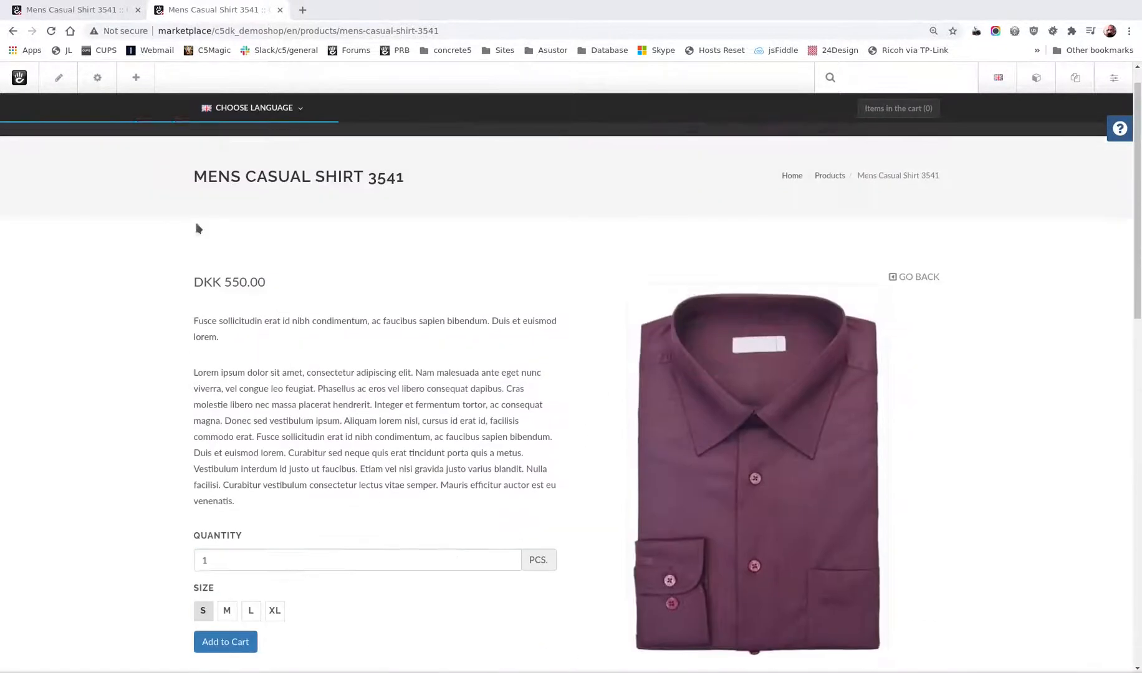
left_click(60, 80)
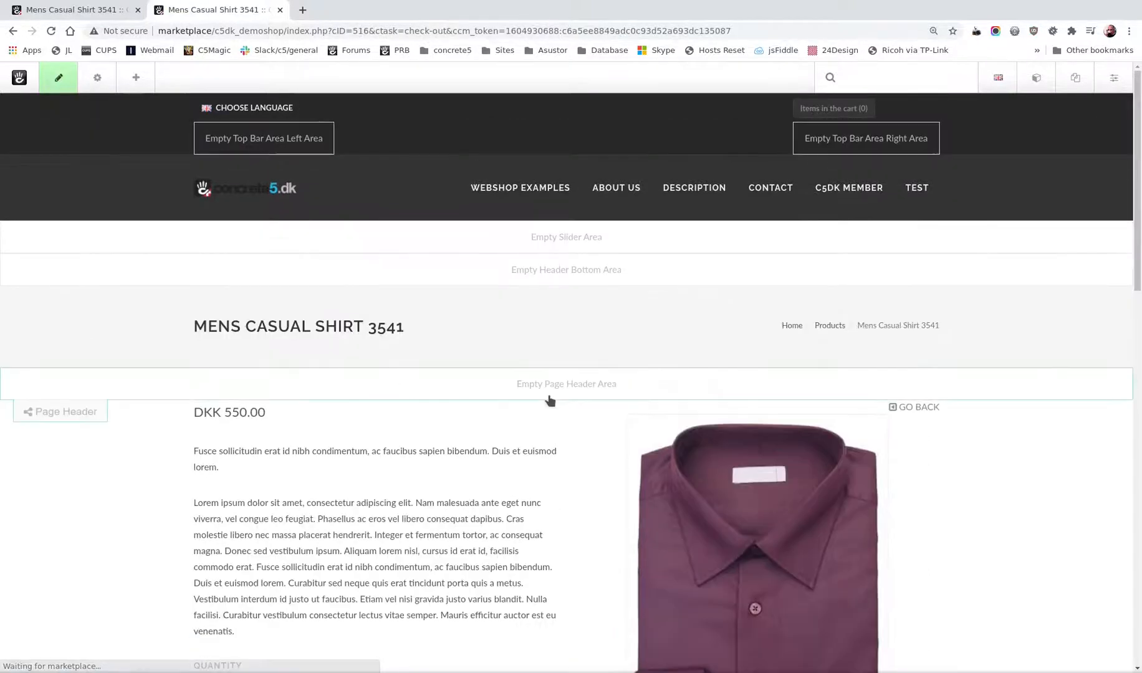
scroll(598, 464, "down", 5)
scroll(600, 468, "down", 5)
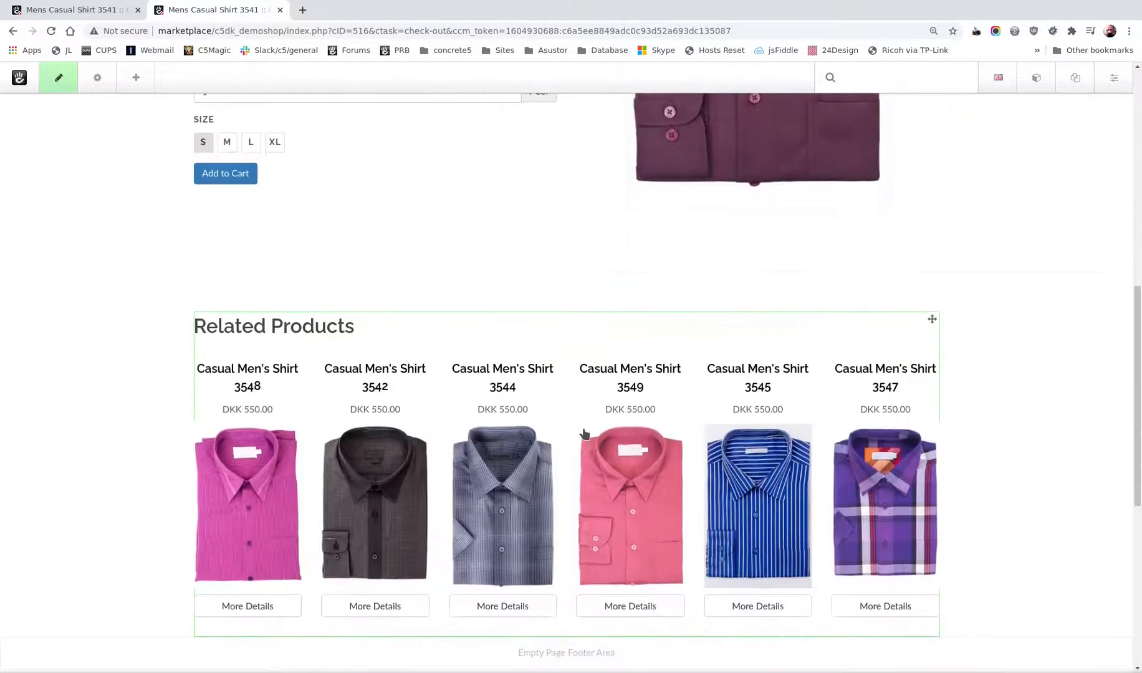
left_click(579, 422)
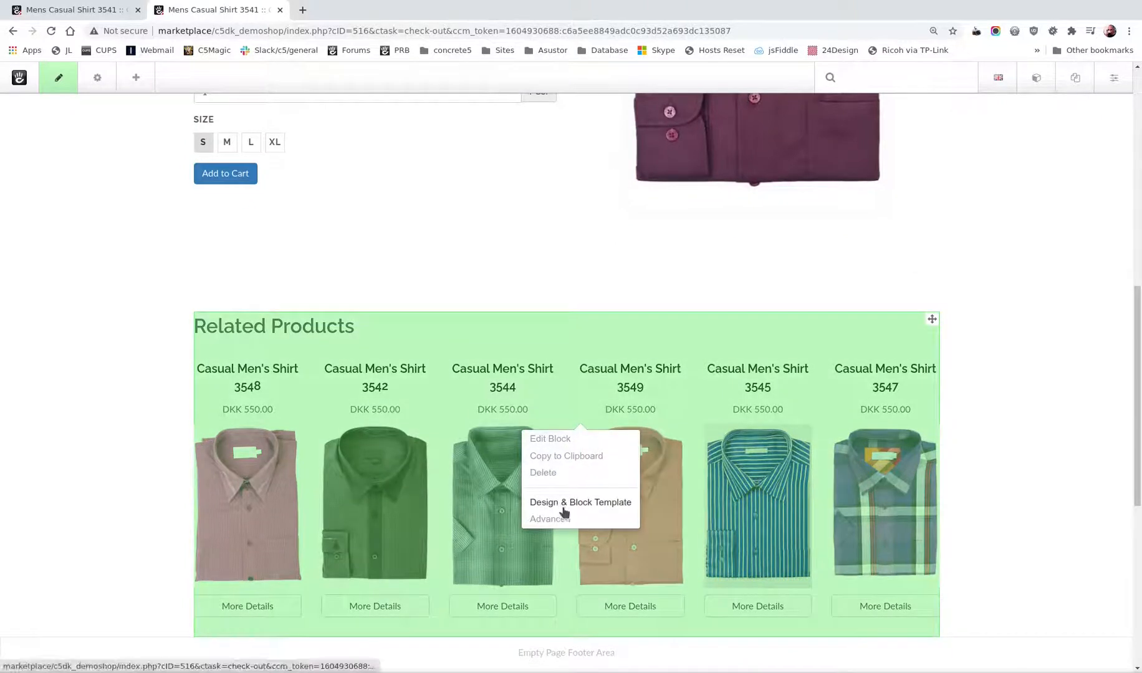
left_click(549, 473)
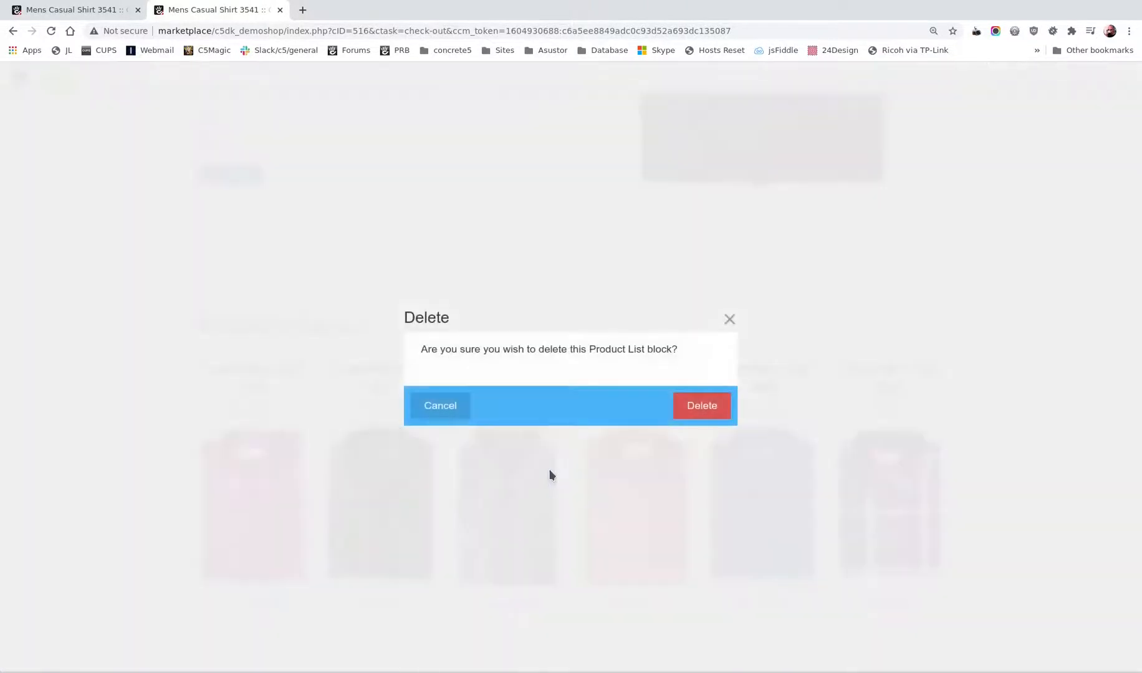
left_click(694, 411)
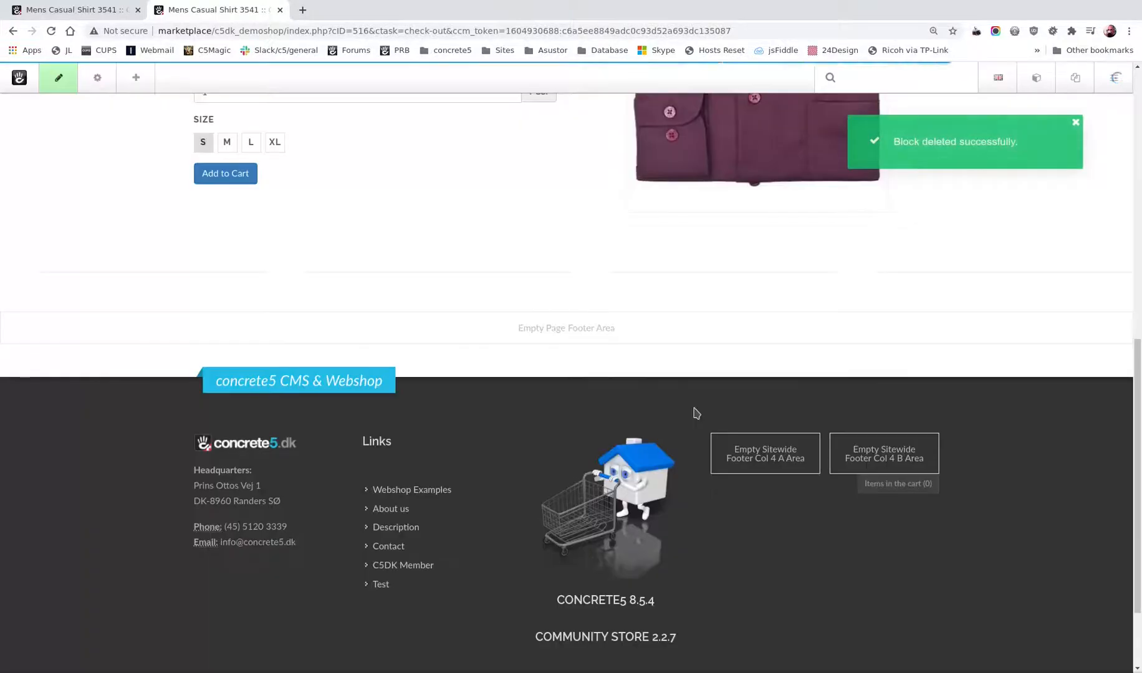
Find the Omni Gallery block with the search text "mni" and add it below the product details
scroll(571, 379, "up", 4)
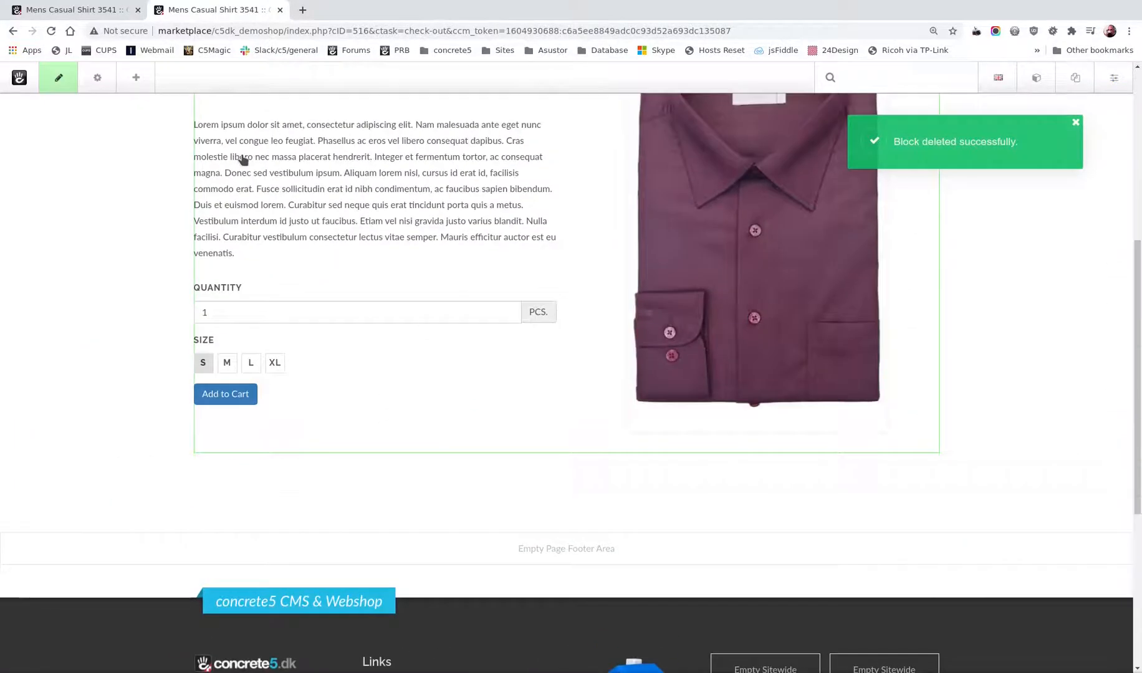
left_click(136, 76)
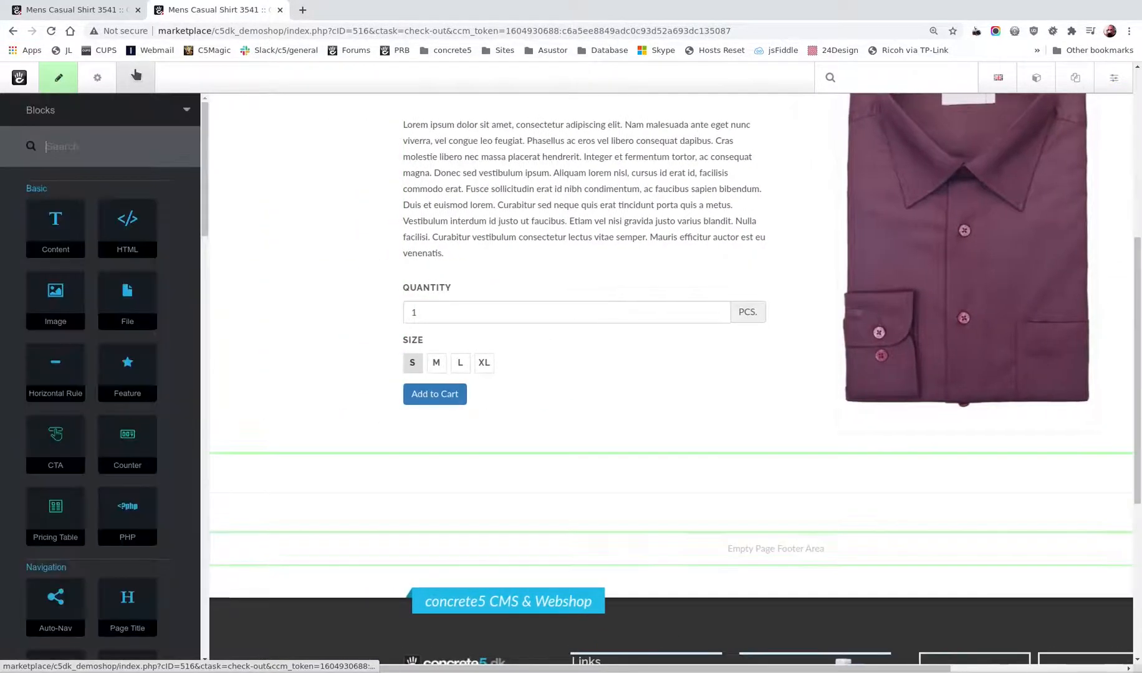
type("mni")
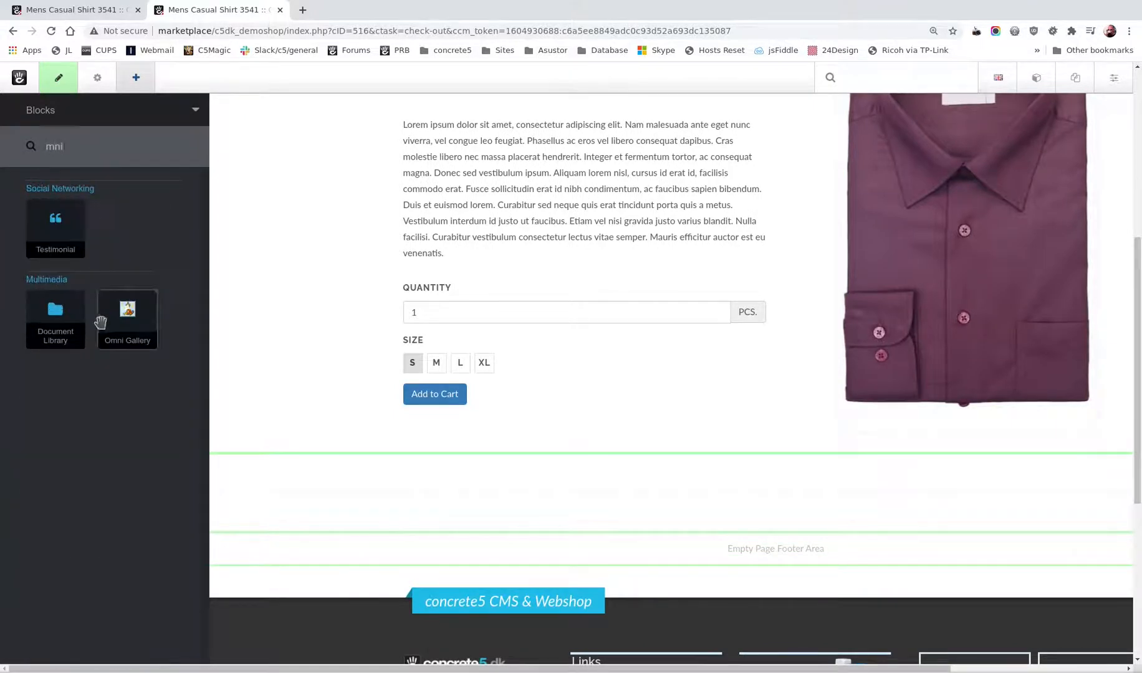
left_click_drag(125, 310, 554, 450)
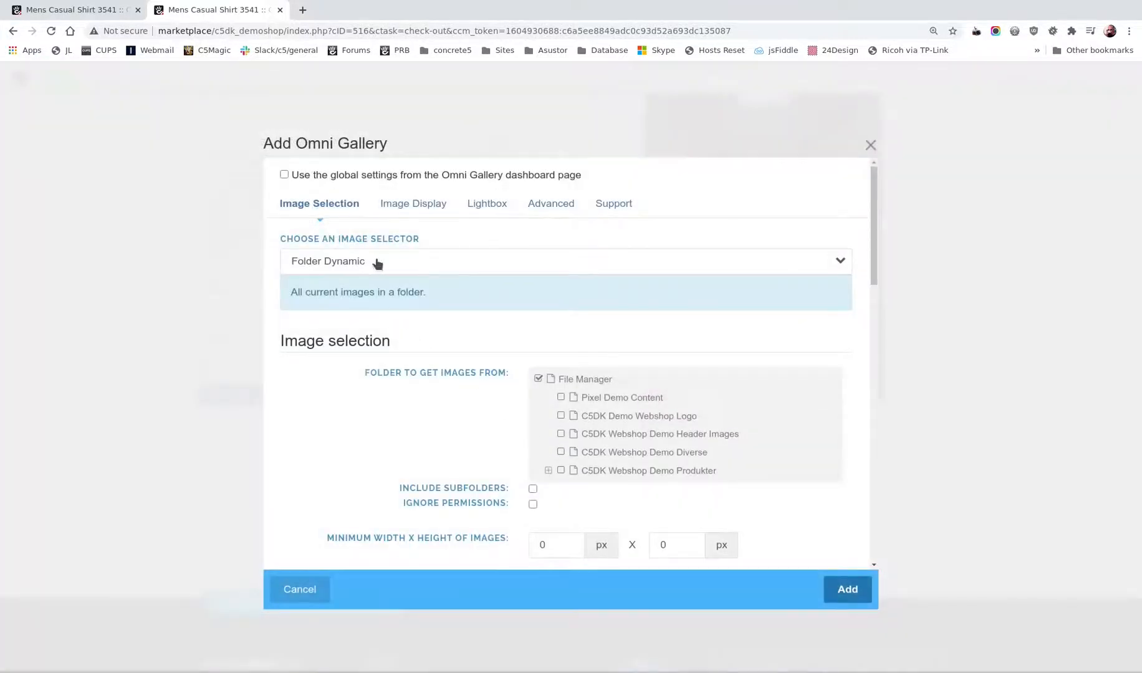
Choose Product List Dynamic as the gallery's image selector
left_click(567, 266)
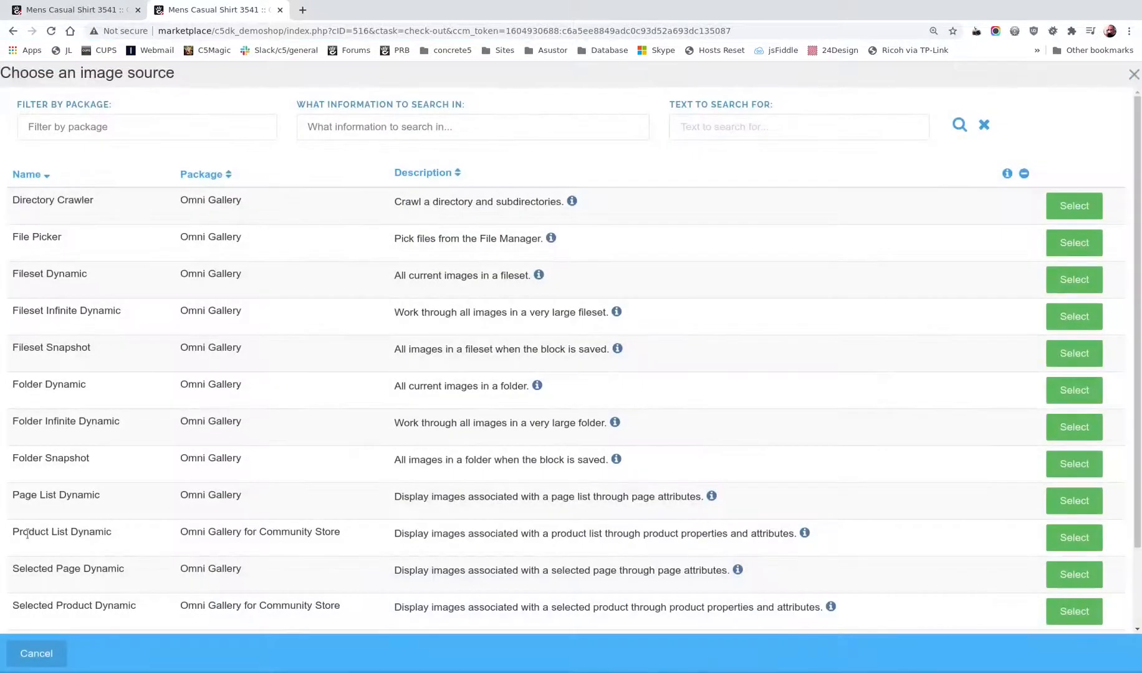
left_click_drag(13, 534, 174, 533)
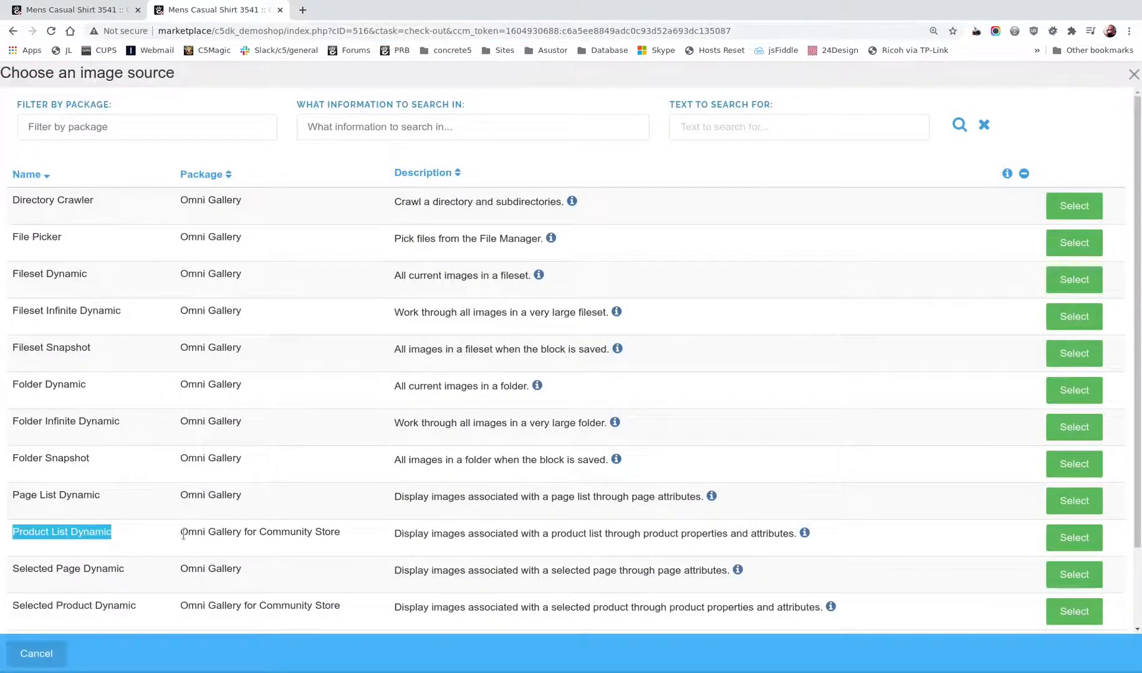
left_click(1067, 541)
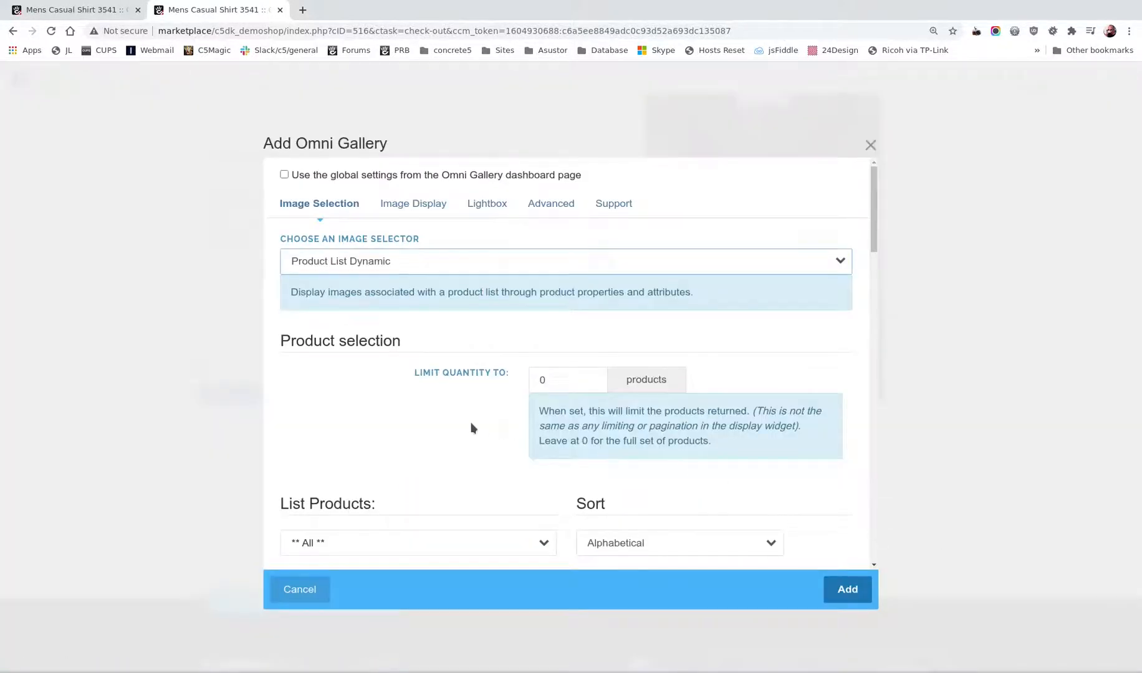
Filter the gallery's products to the Mens Shirt group and get images from the Primary Product Image attribute
scroll(472, 428, "down", 3)
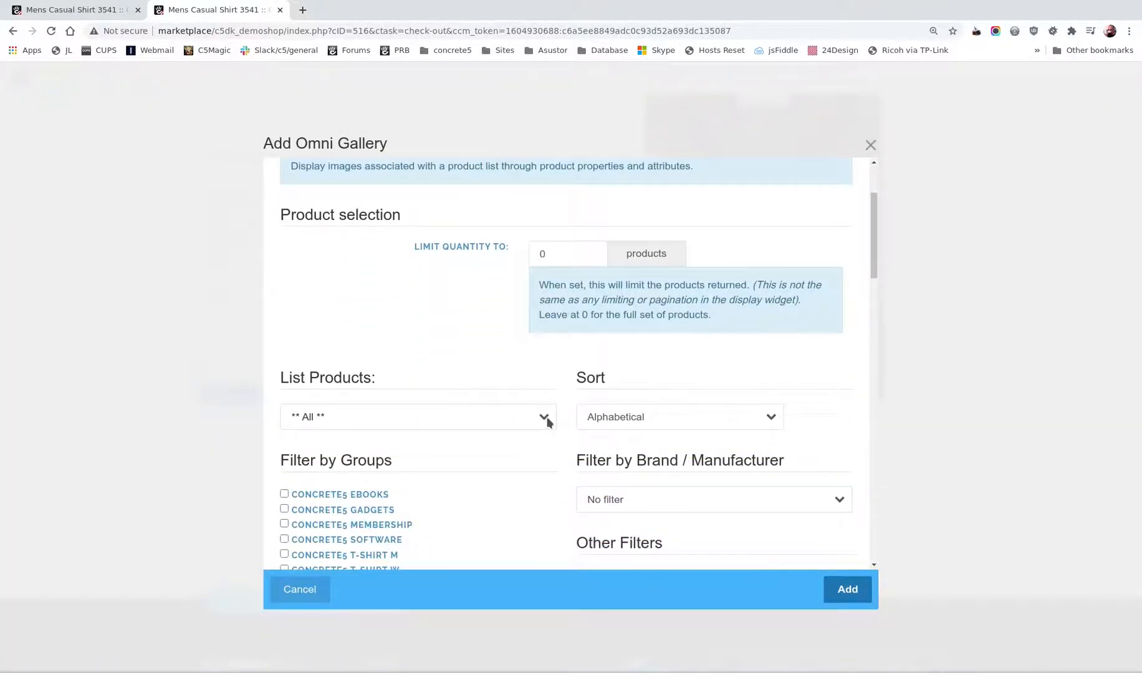
scroll(503, 431, "down", 2)
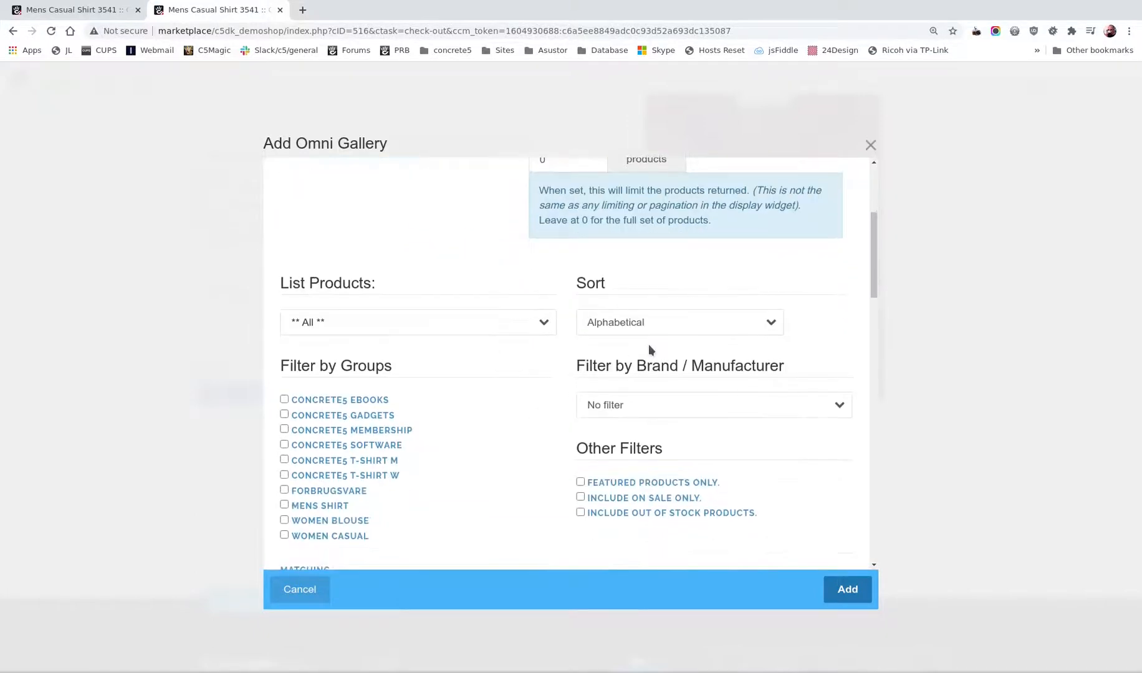
left_click(284, 505)
scroll(475, 505, "down", 2)
scroll(475, 505, "down", 2)
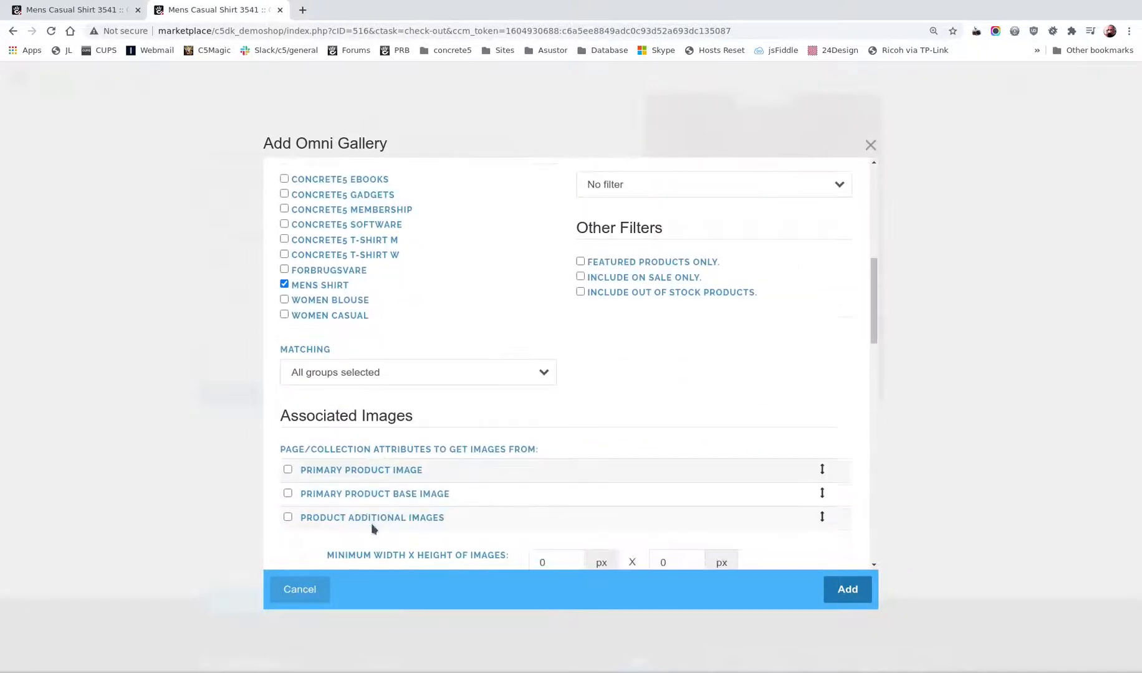
left_click(288, 469)
scroll(384, 480, "down", 3)
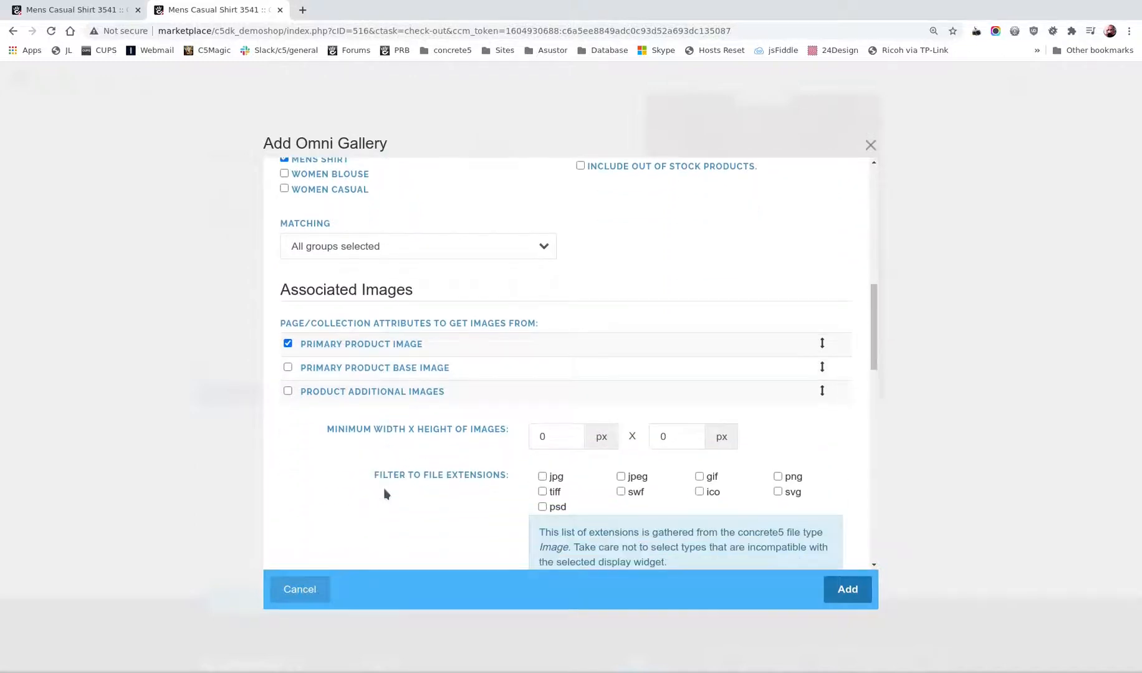
Set the first description source in the file information to the product's More details button
scroll(385, 496, "down", 5)
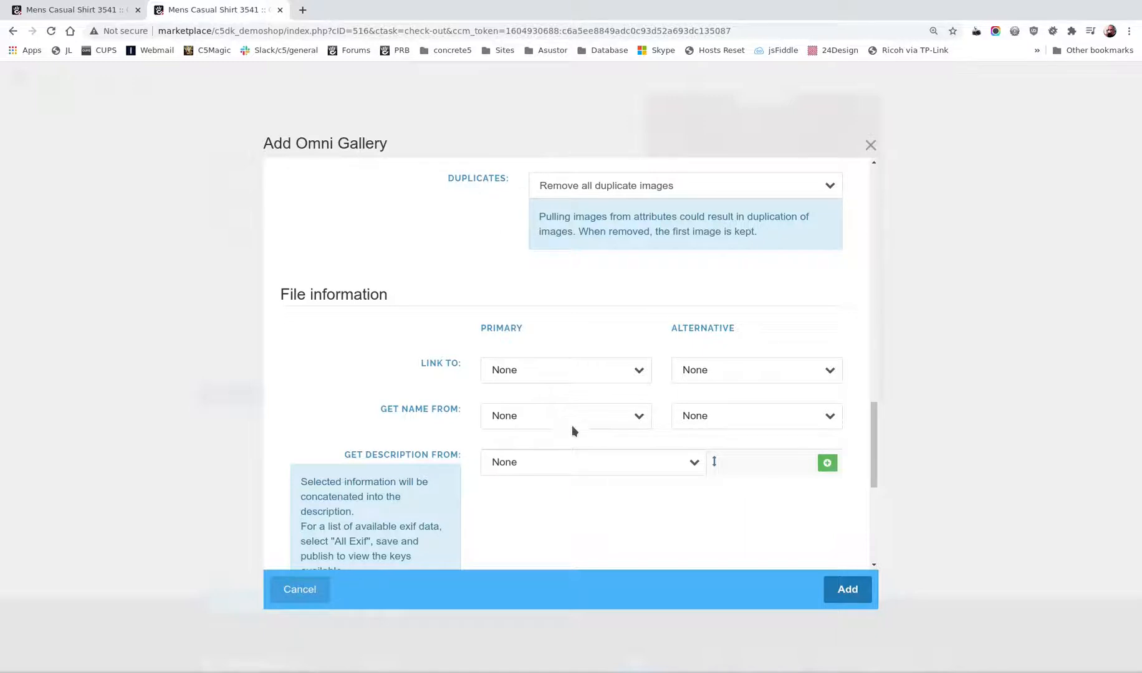
left_click(696, 465)
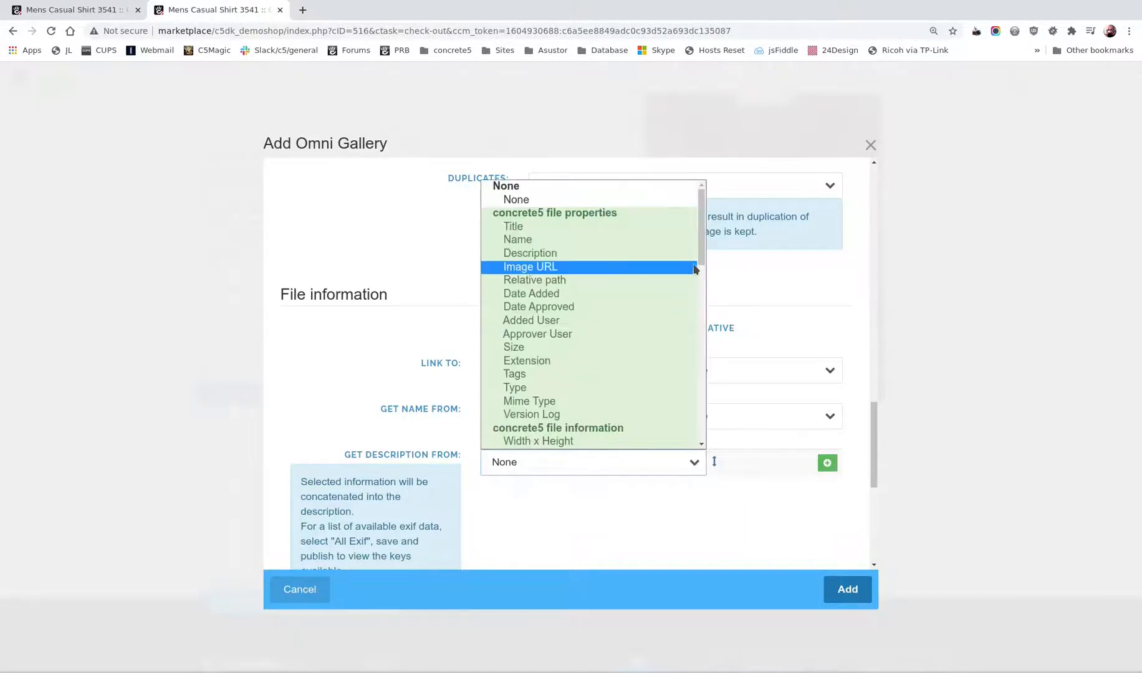
left_click_drag(704, 253, 708, 438)
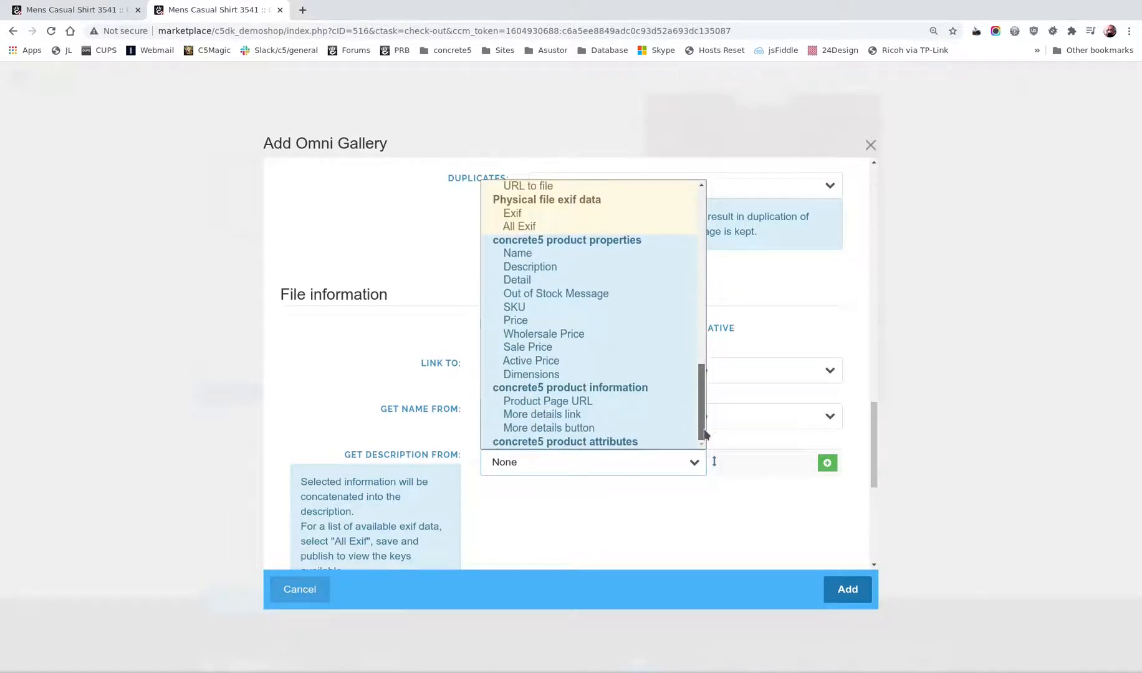
left_click(566, 428)
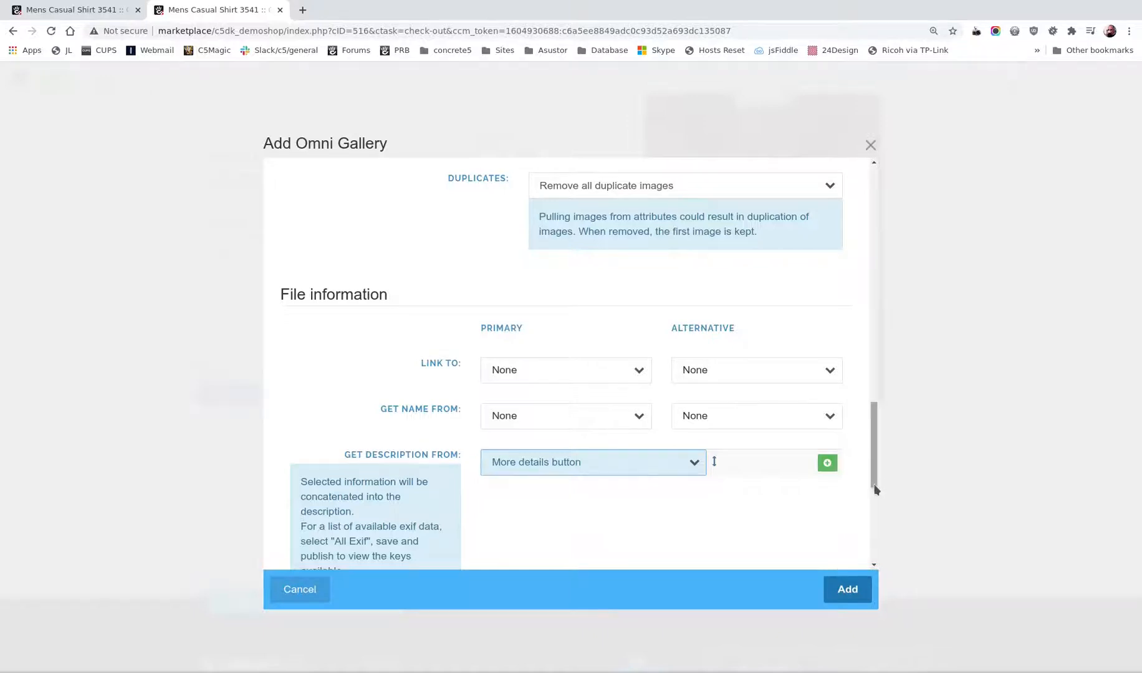
Choose Swiper as the gallery's display widget
left_click_drag(874, 485, 829, 213)
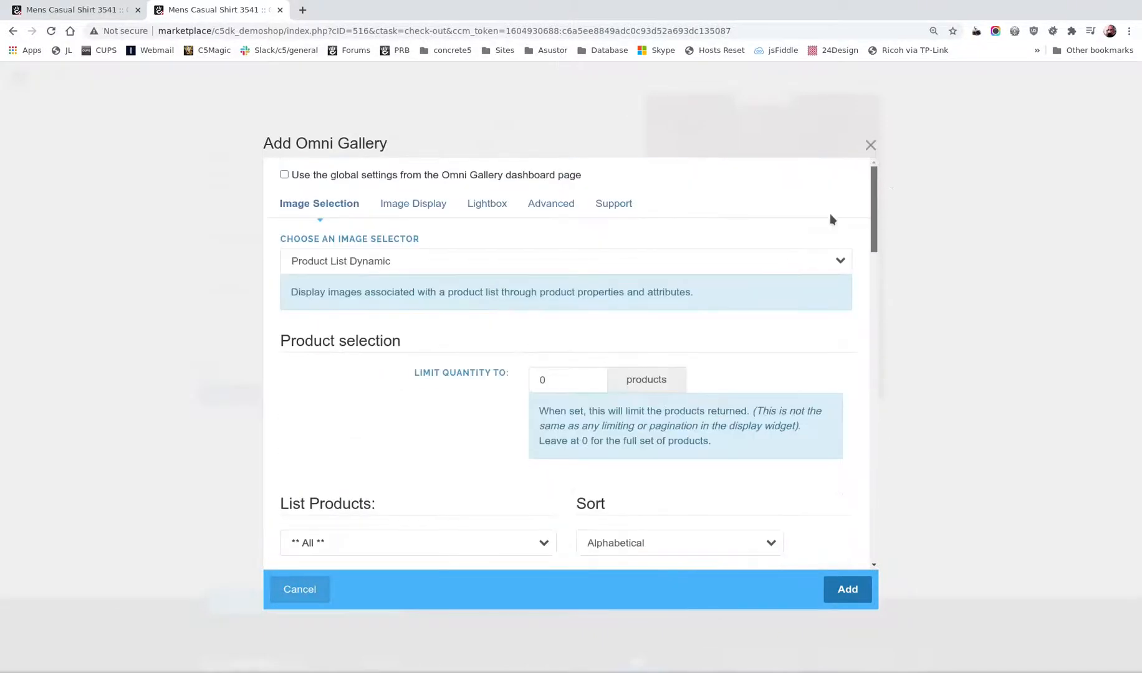
left_click(429, 205)
left_click(499, 272)
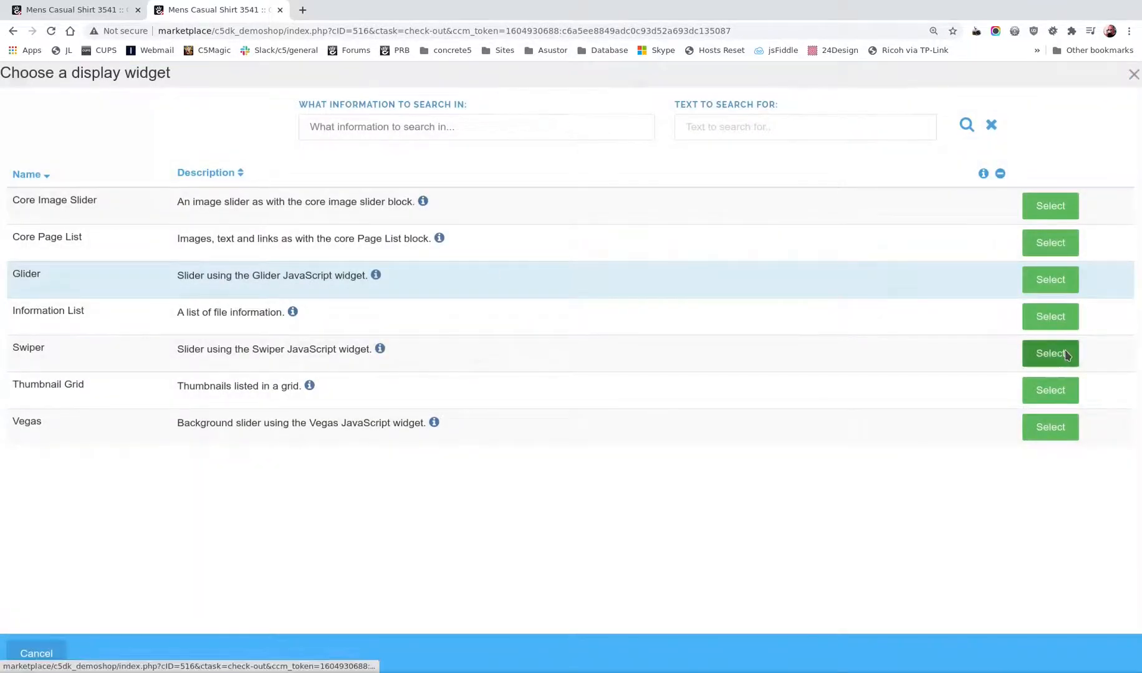
left_click(1050, 354)
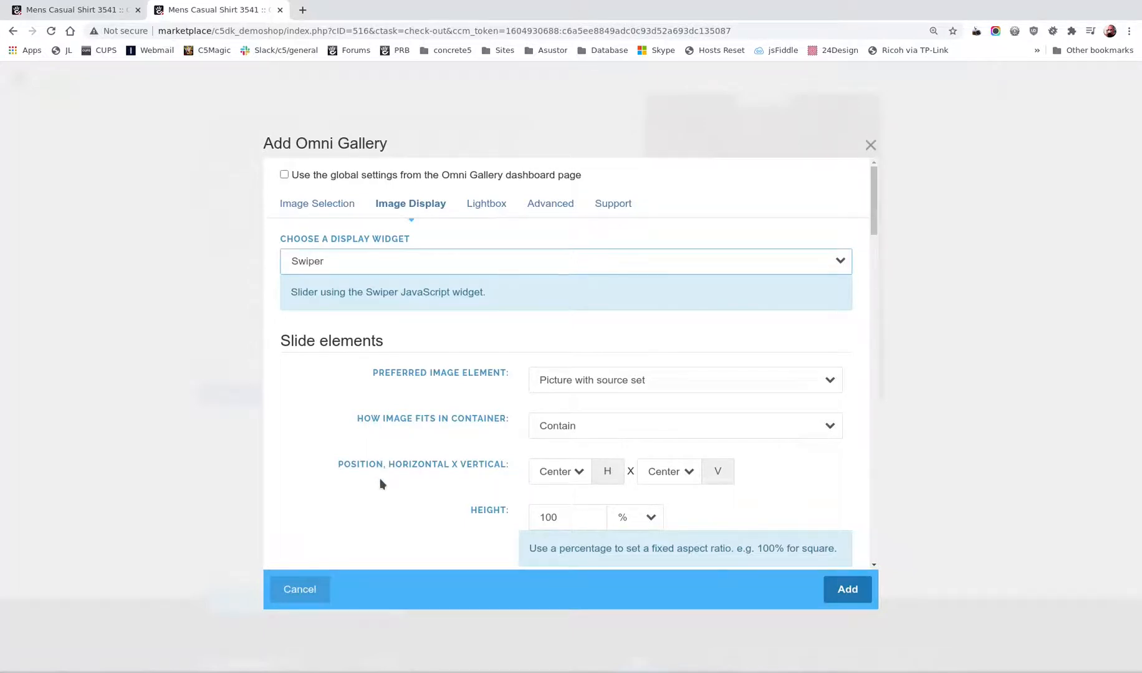
Set the slide elements' height to 150%
scroll(380, 484, "down", 2)
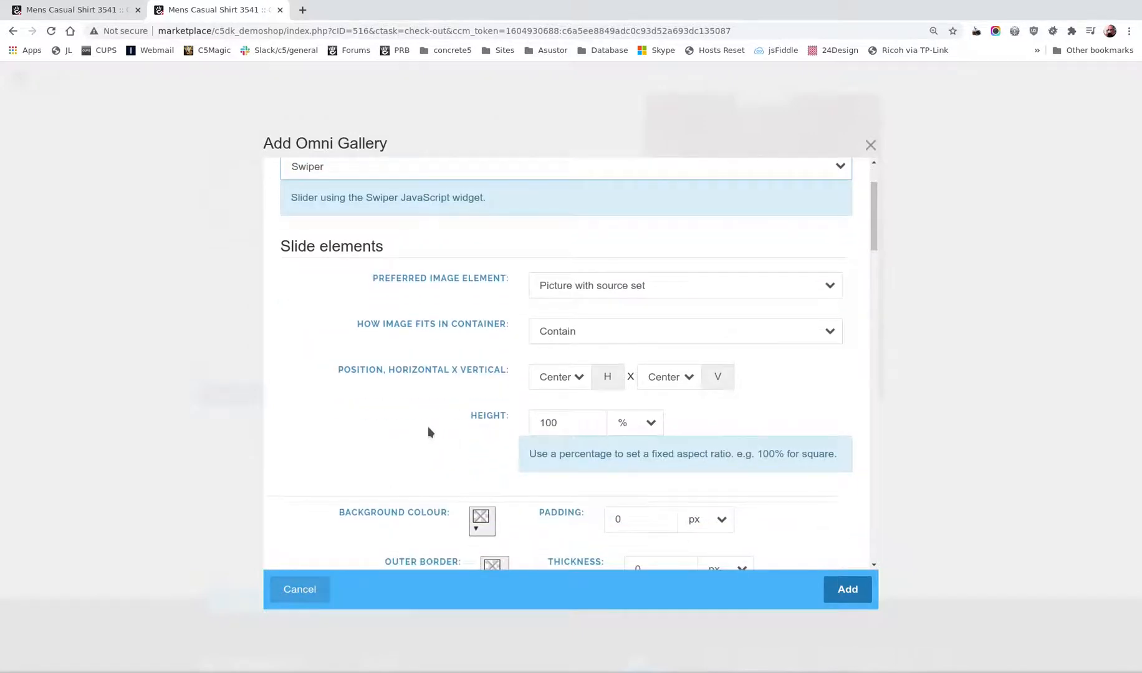
left_click(548, 424)
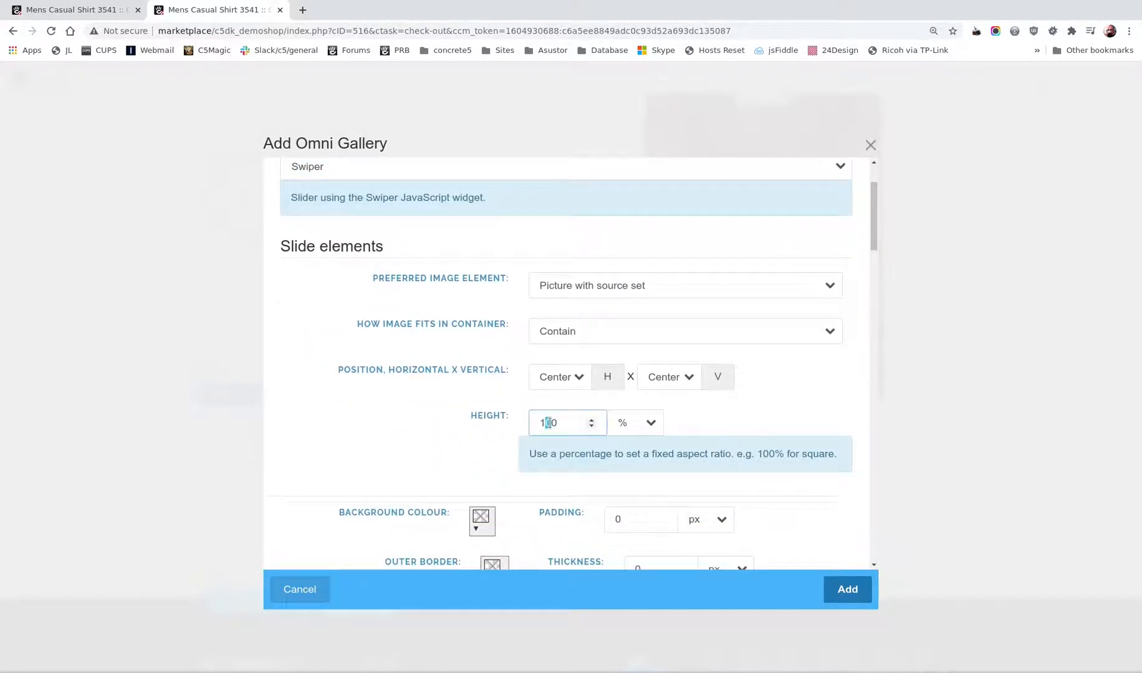
key("BackSpace")
type("5")
Set the slider's transition speed to 800 ms
scroll(407, 461, "down", 2)
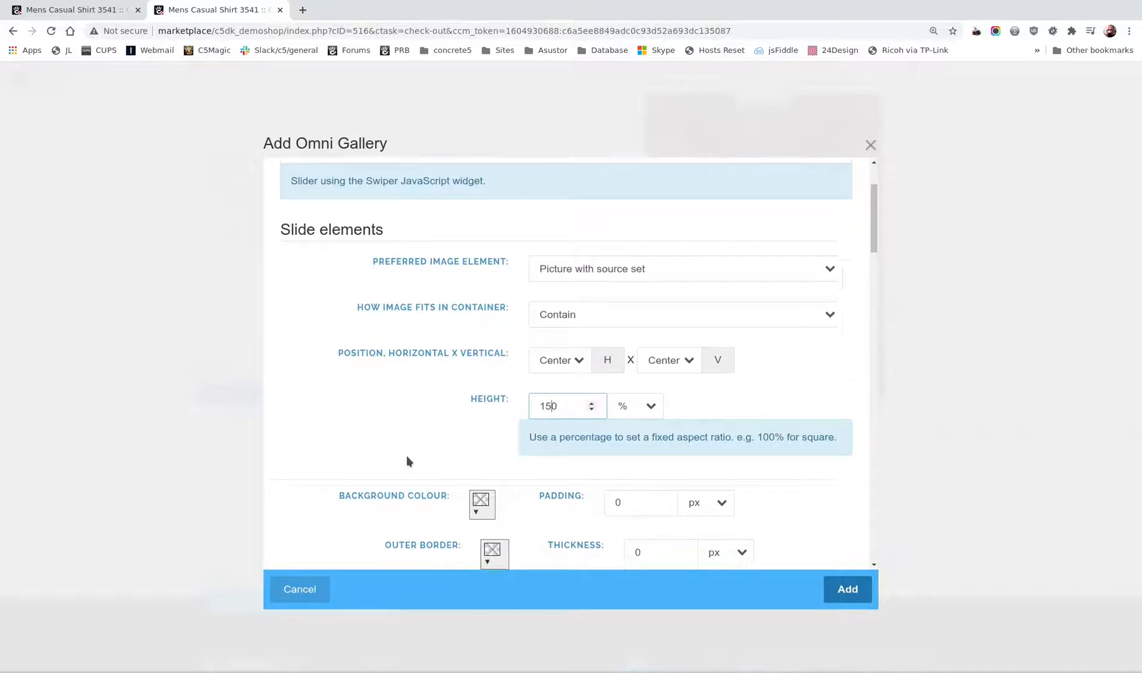
scroll(406, 461, "down", 4)
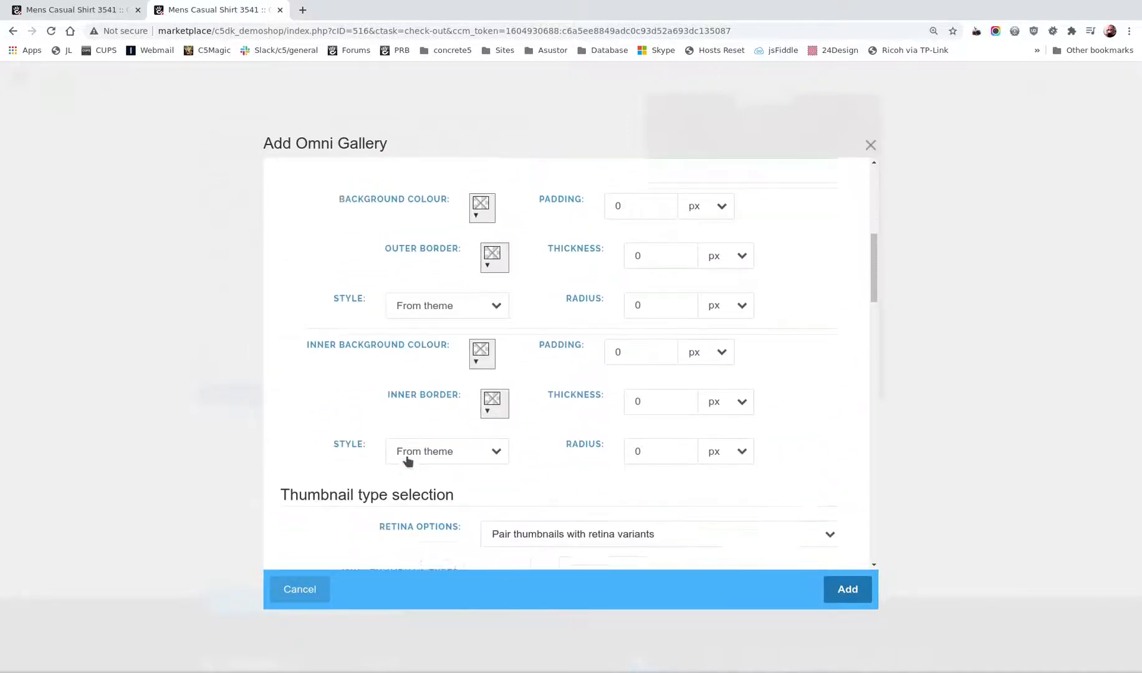
scroll(407, 455, "down", 4)
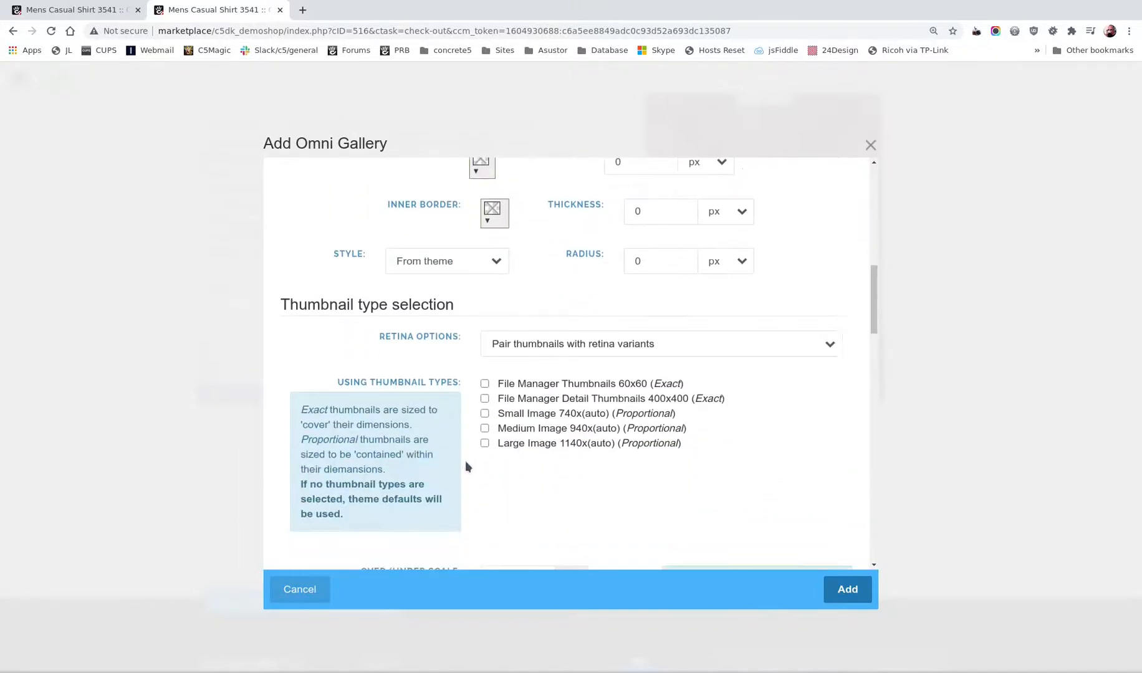
scroll(474, 483, "down", 4)
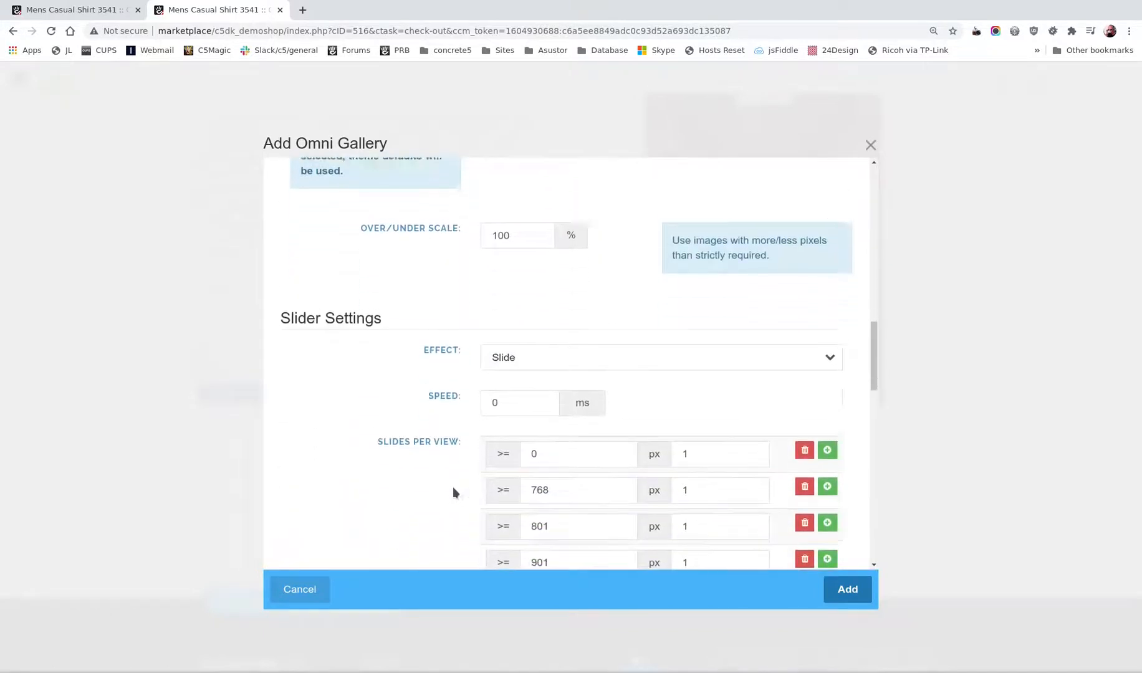
scroll(449, 493, "down", 1)
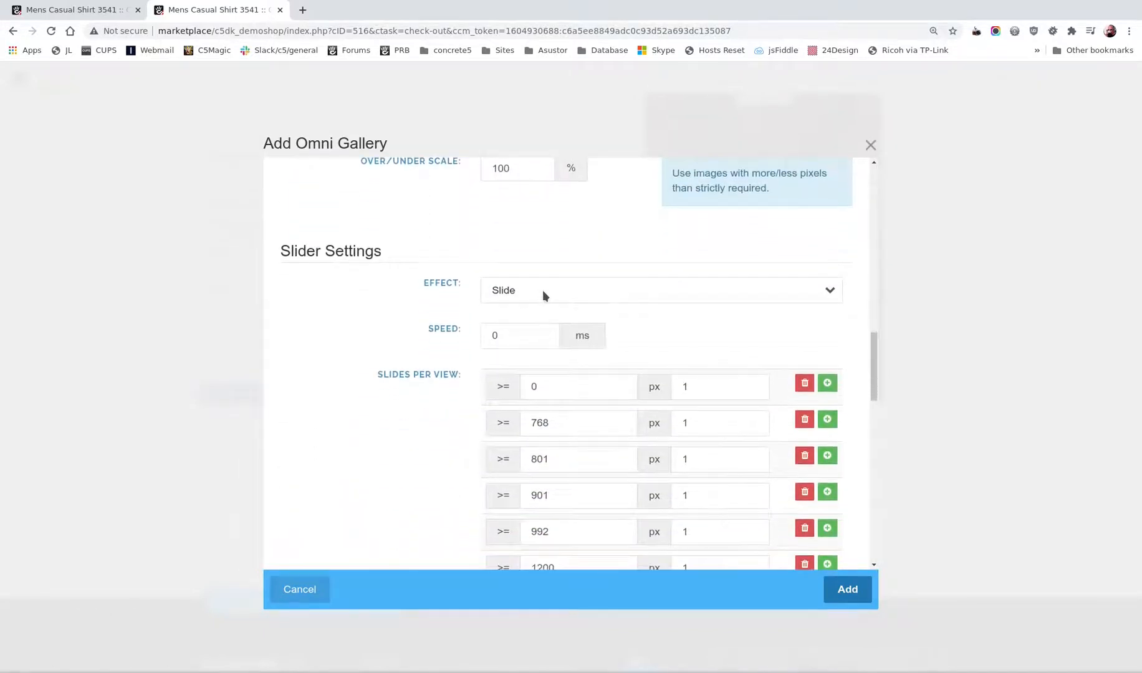
double_click(485, 335)
type("800")
Set the slides per view to 2 from 0 px and 3 from 768 px
double_click(687, 386)
type("2")
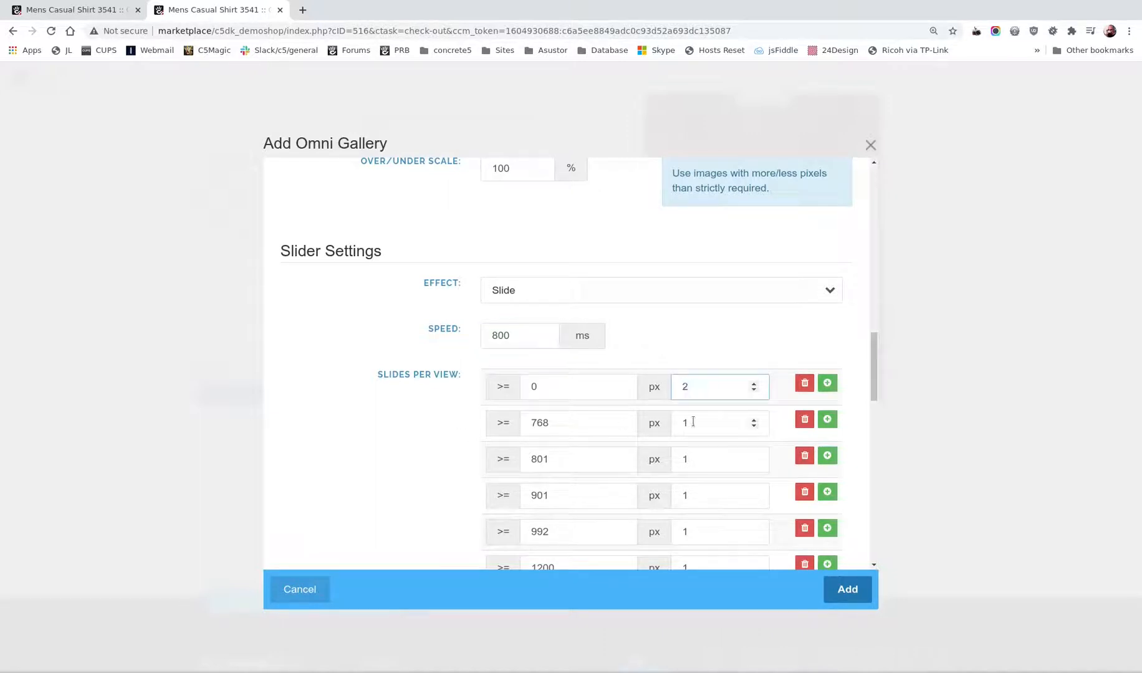
double_click(686, 423)
type("3")
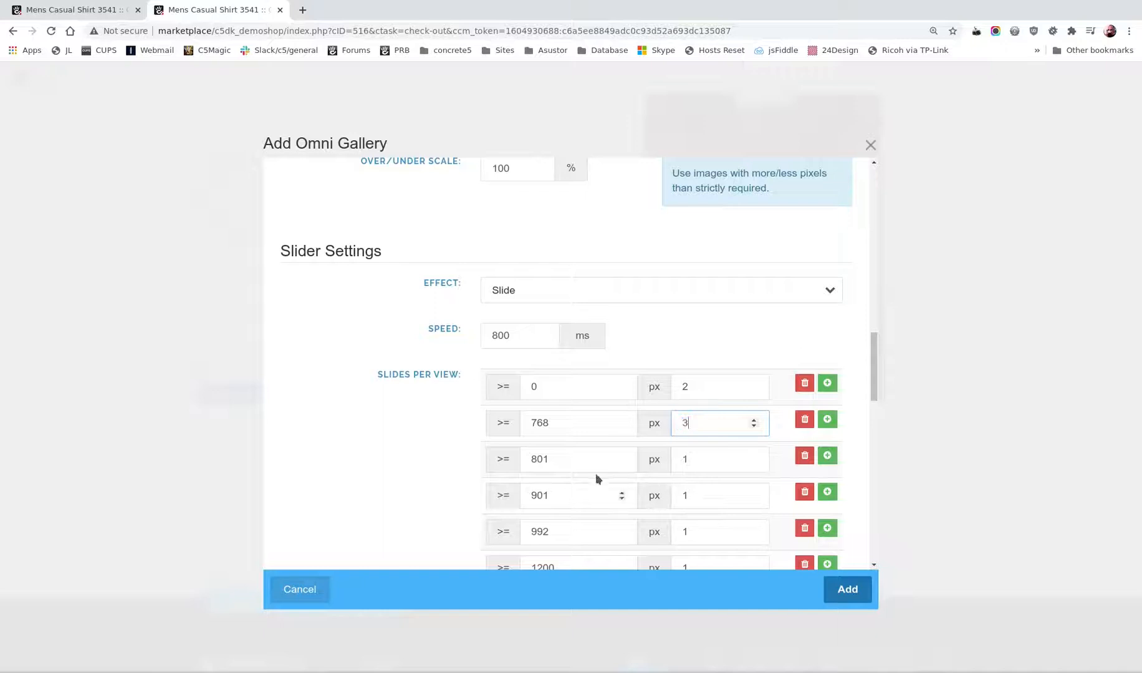
Delete the 801 px and 901 px slides-per-view breakpoints and change the 992 px breakpoint to 1024 px
left_click(805, 458)
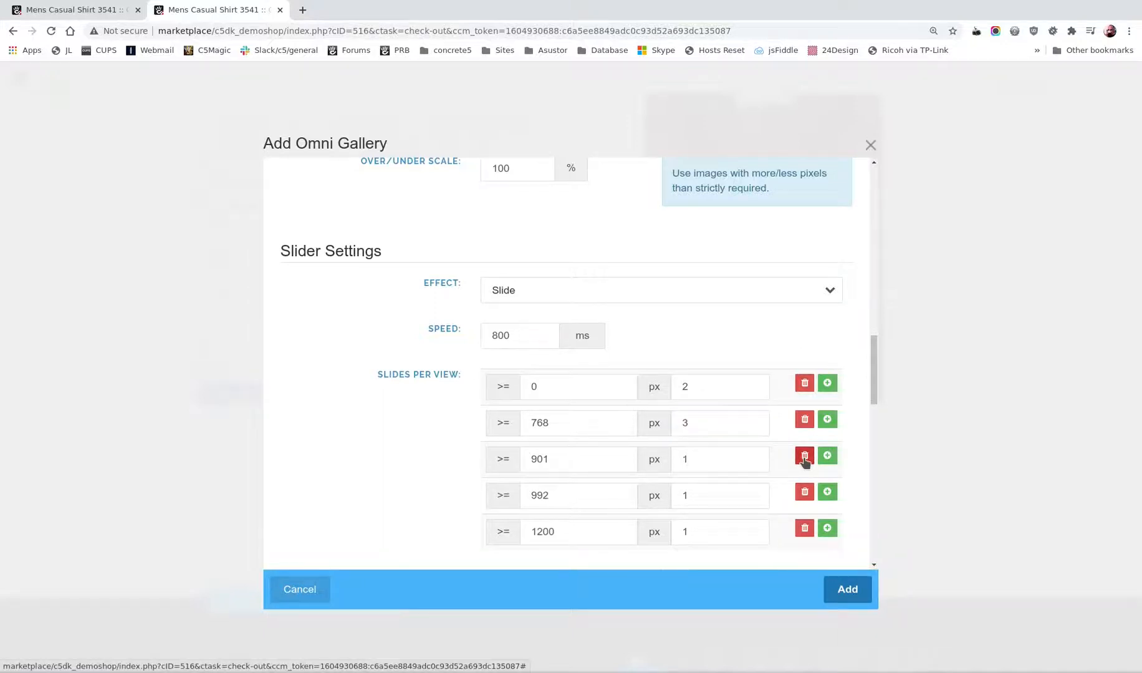
left_click(804, 458)
left_click_drag(599, 459, 518, 459)
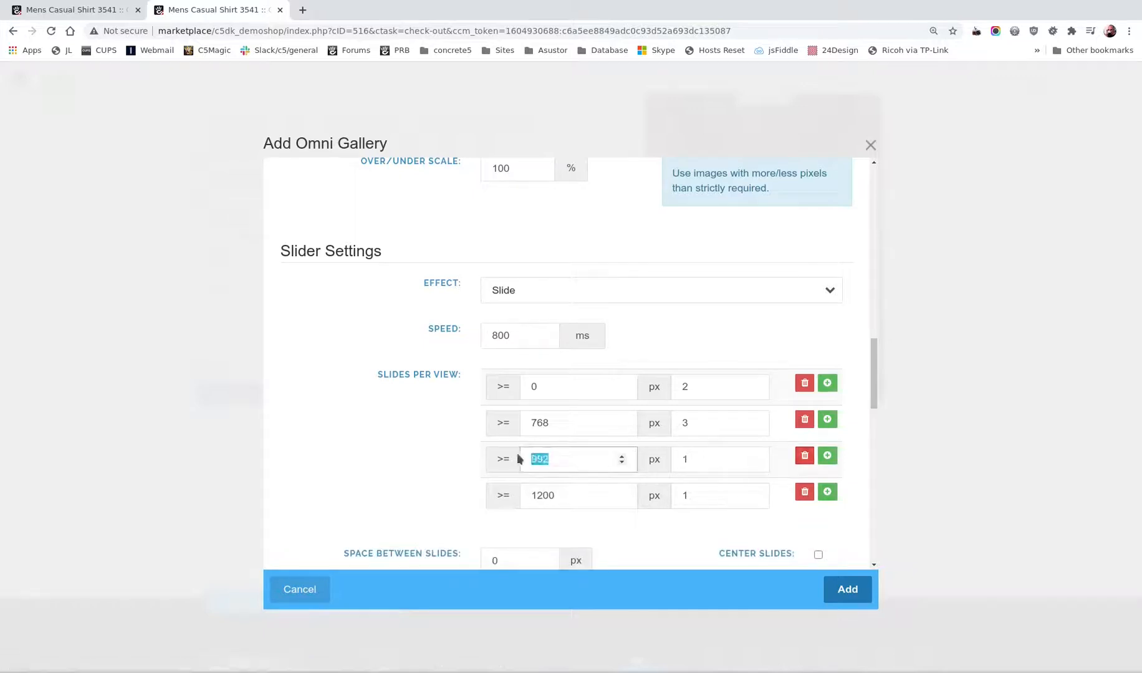
type("1024")
Set the slides per view to 4 from 1024 px and 6 from 1200 px
left_click(690, 461)
double_click(690, 461)
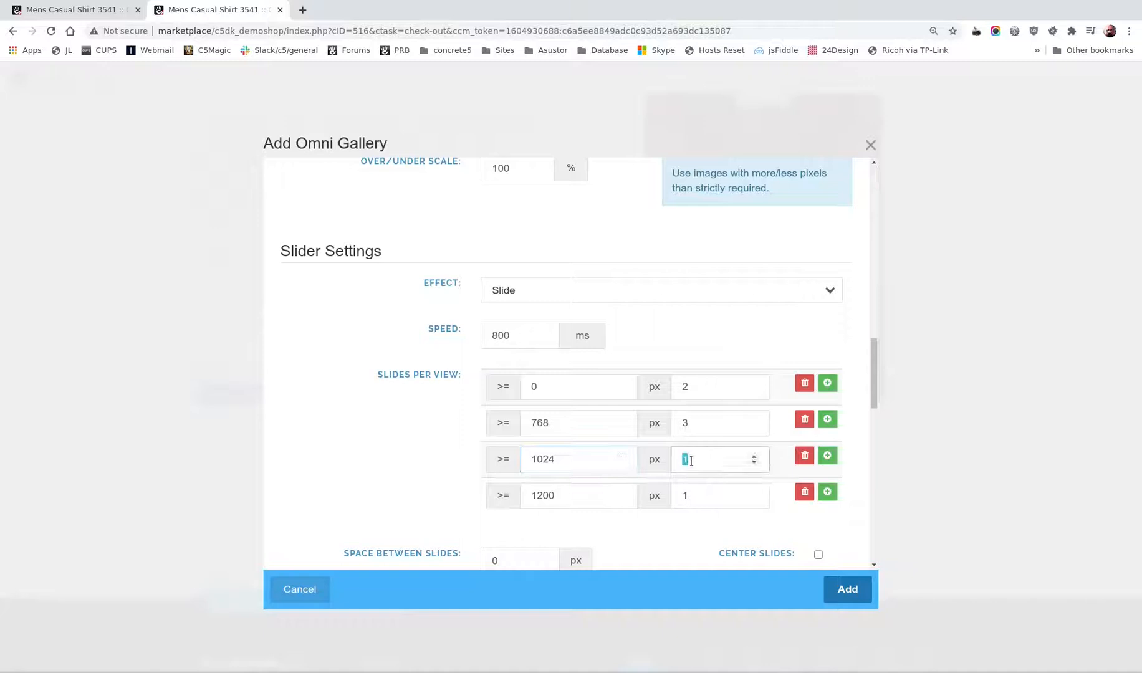
type("4")
double_click(693, 498)
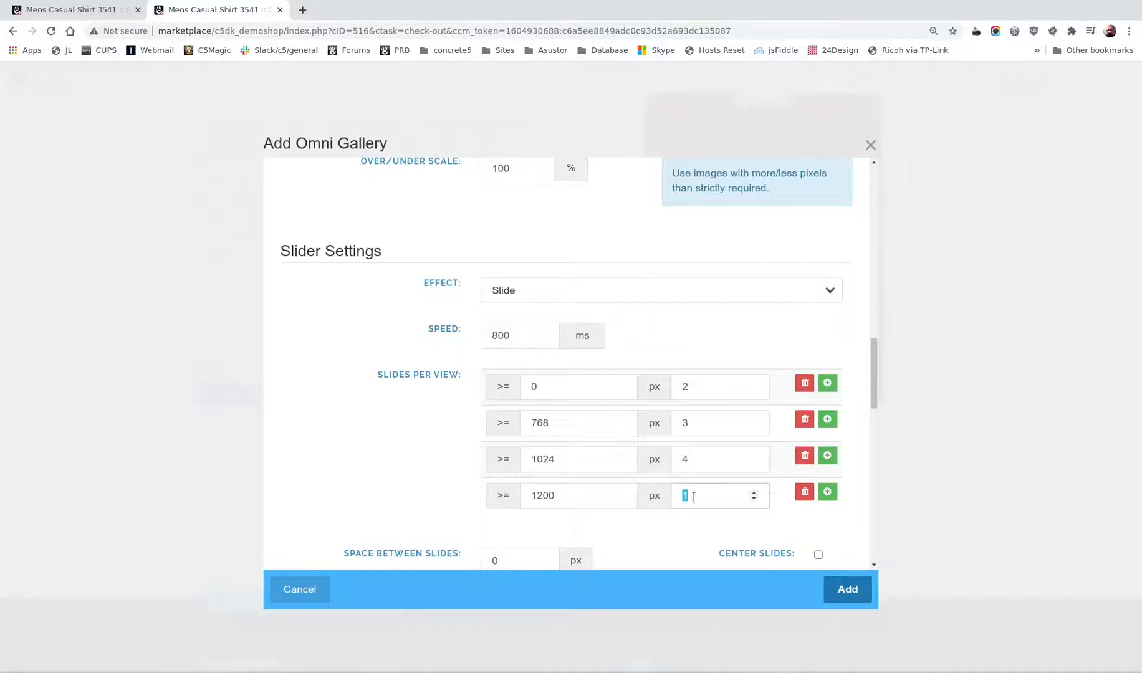
type("6")
Set the space between the slides to 20 px
scroll(673, 521, "down", 1)
scroll(674, 527, "down", 2)
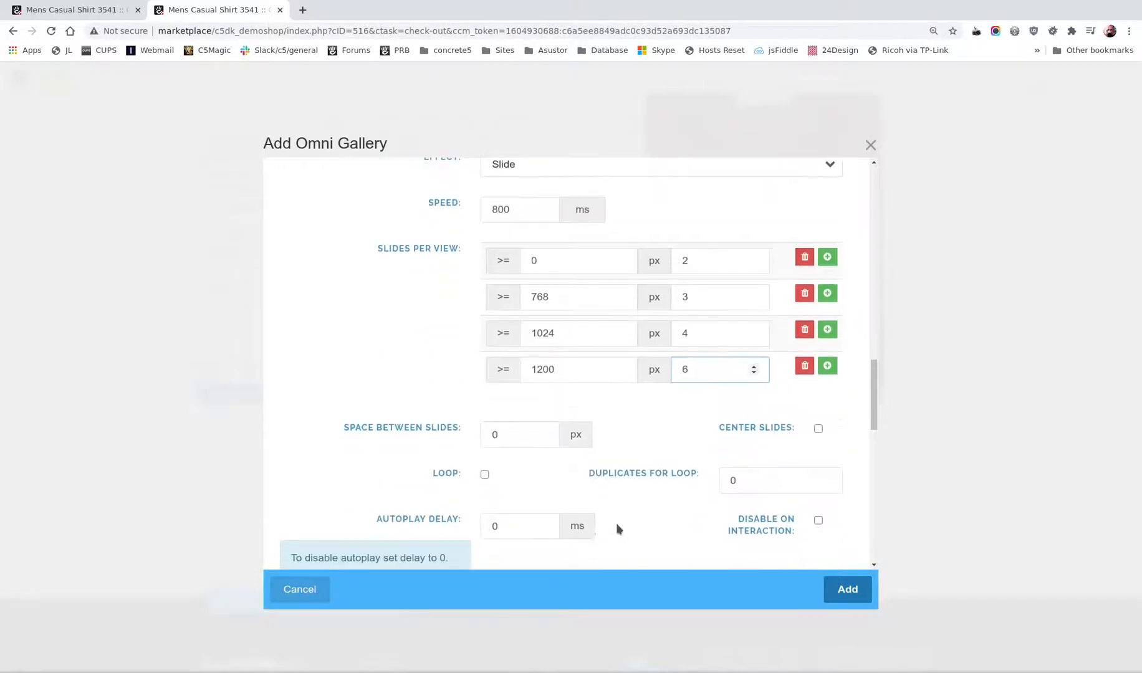
scroll(661, 503, "down", 1)
left_click(521, 380)
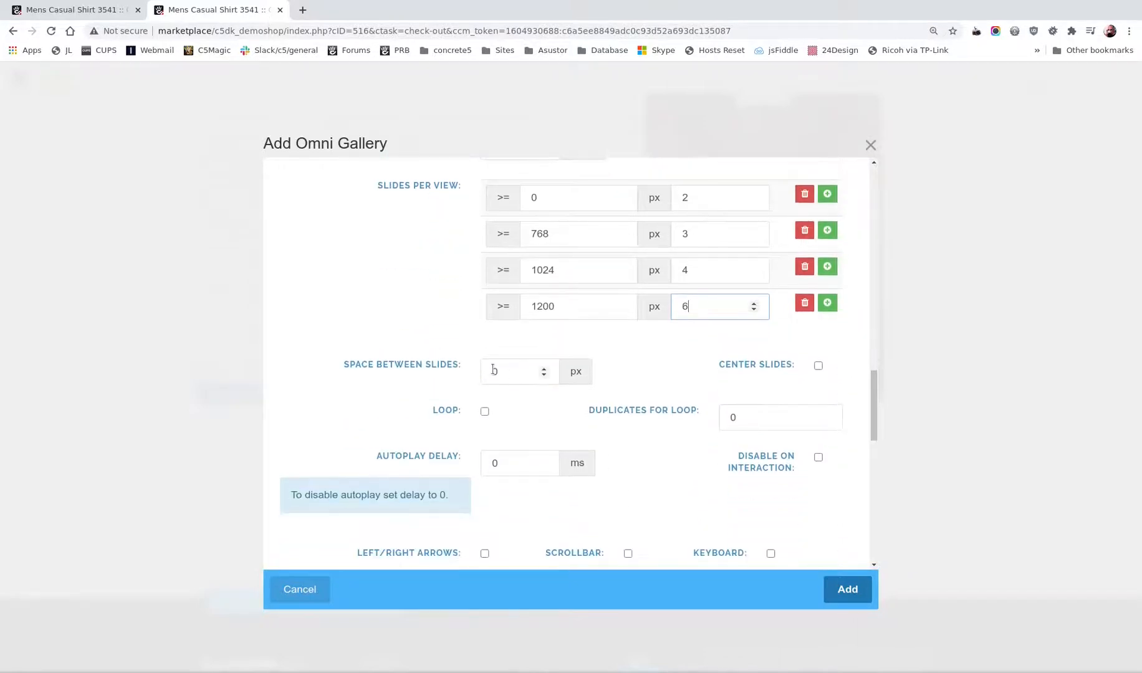
key("BackSpace")
type("20")
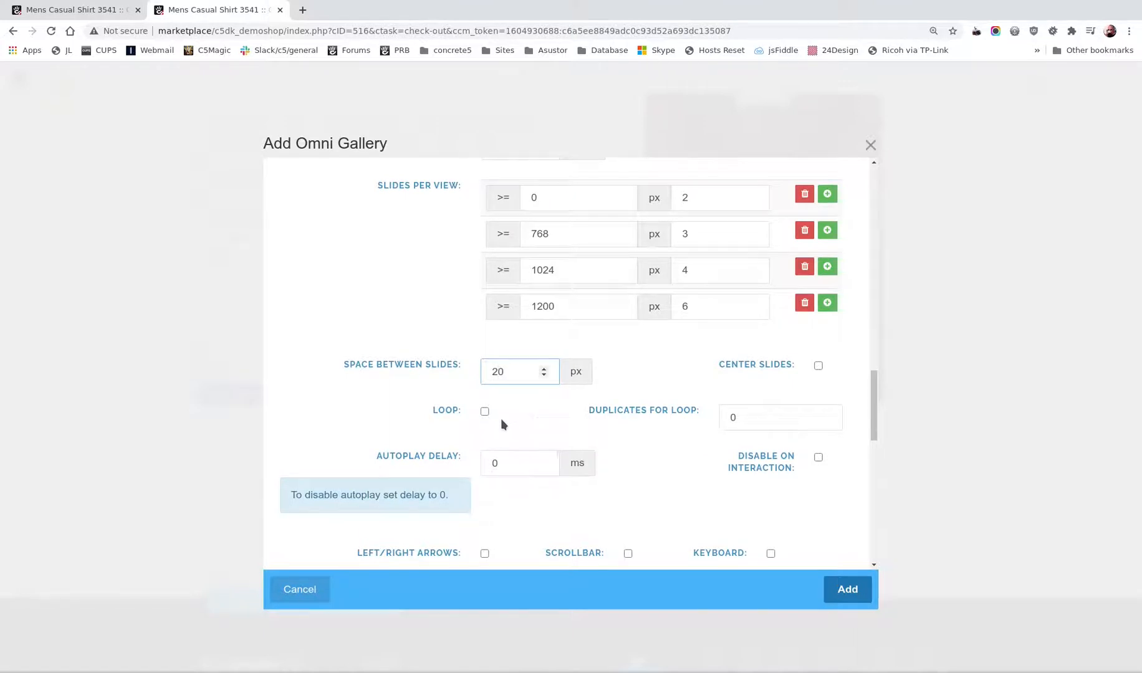
Enable looping for the slider and set the duplicates for the loop to 6
left_click(485, 411)
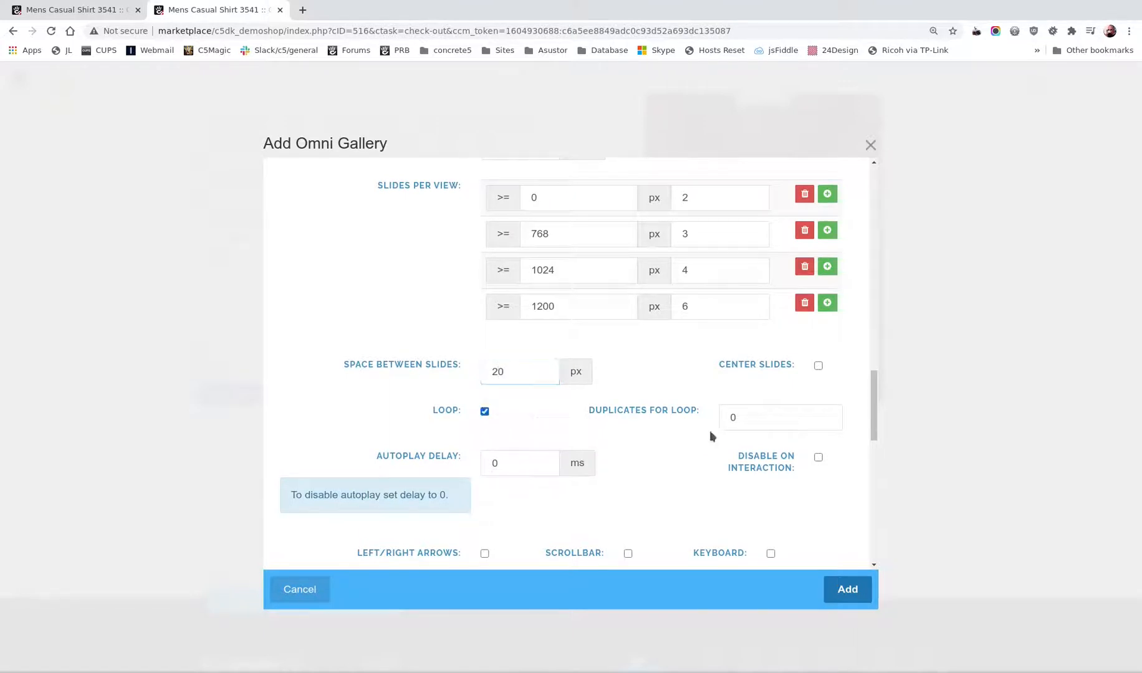
double_click(740, 419)
type("6")
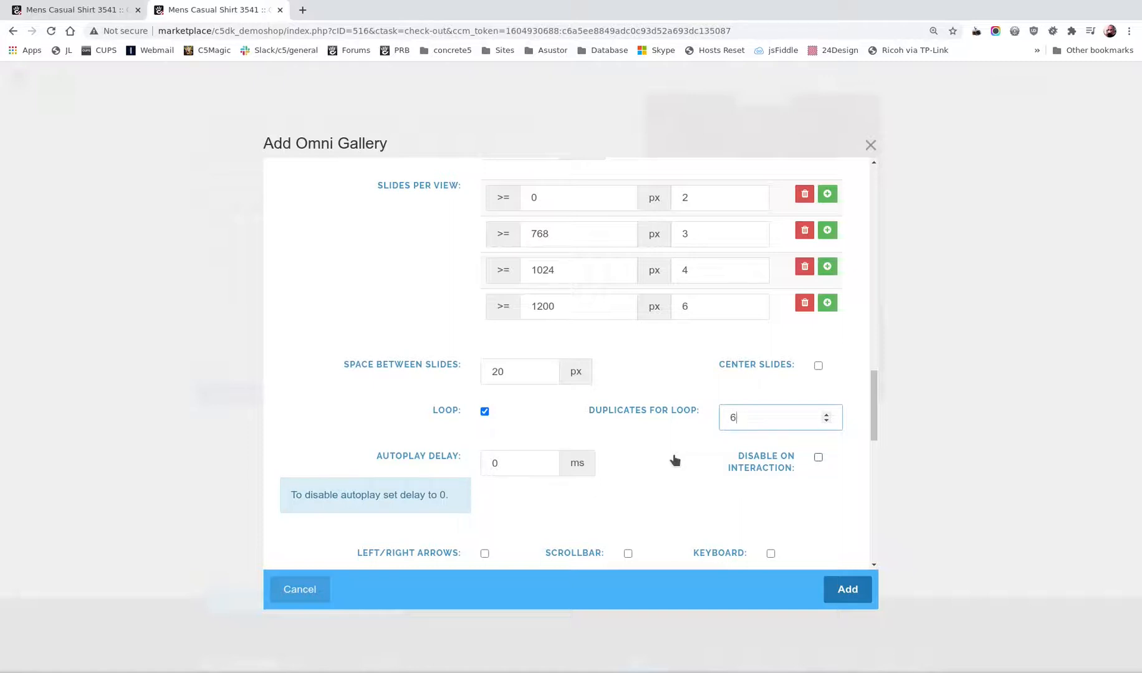
Set the slider's autoplay delay to 4000 ms and have autoplay disabled on interaction
left_click(493, 463)
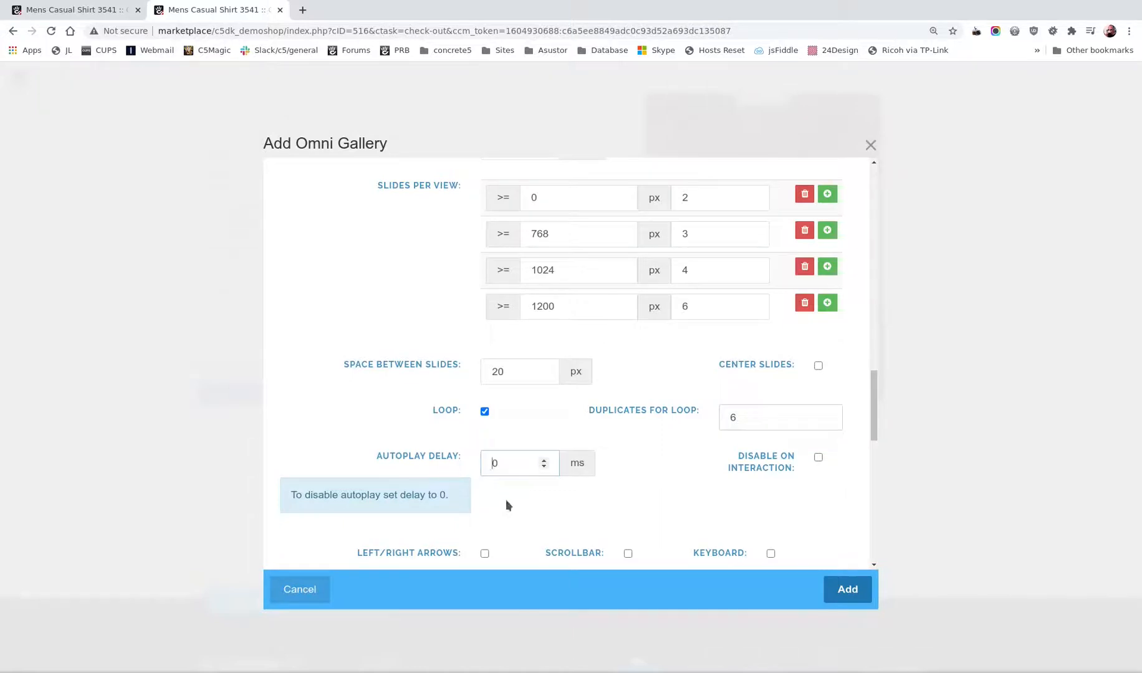
type("4000")
scroll(804, 386, "down", 3)
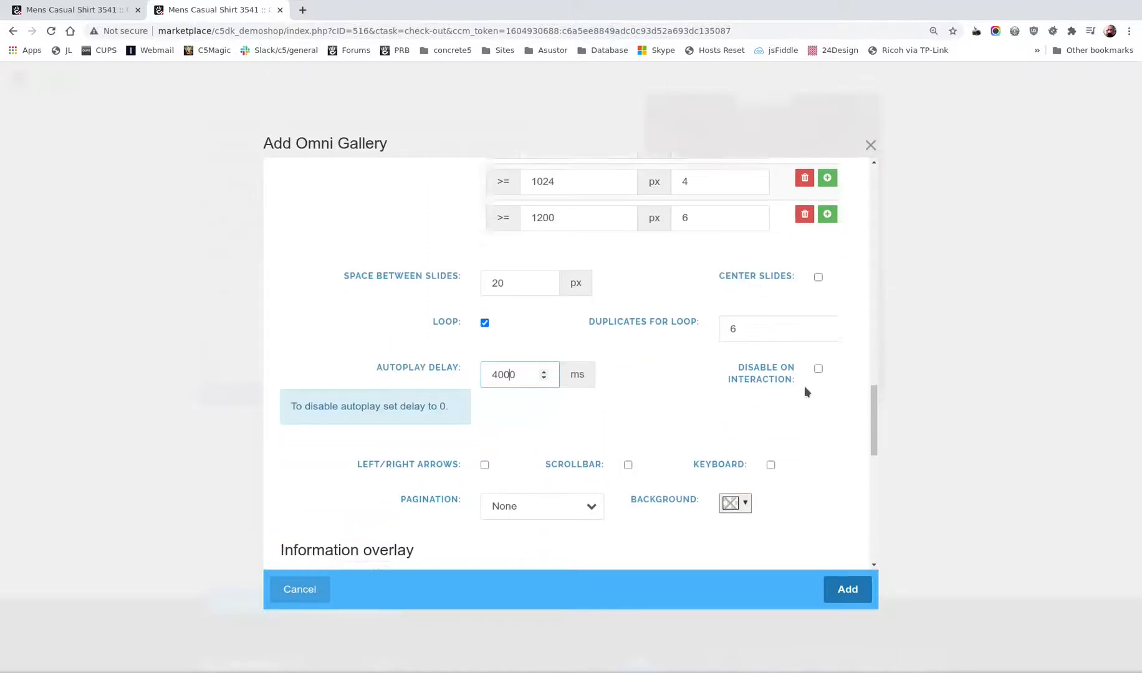
left_click(818, 299)
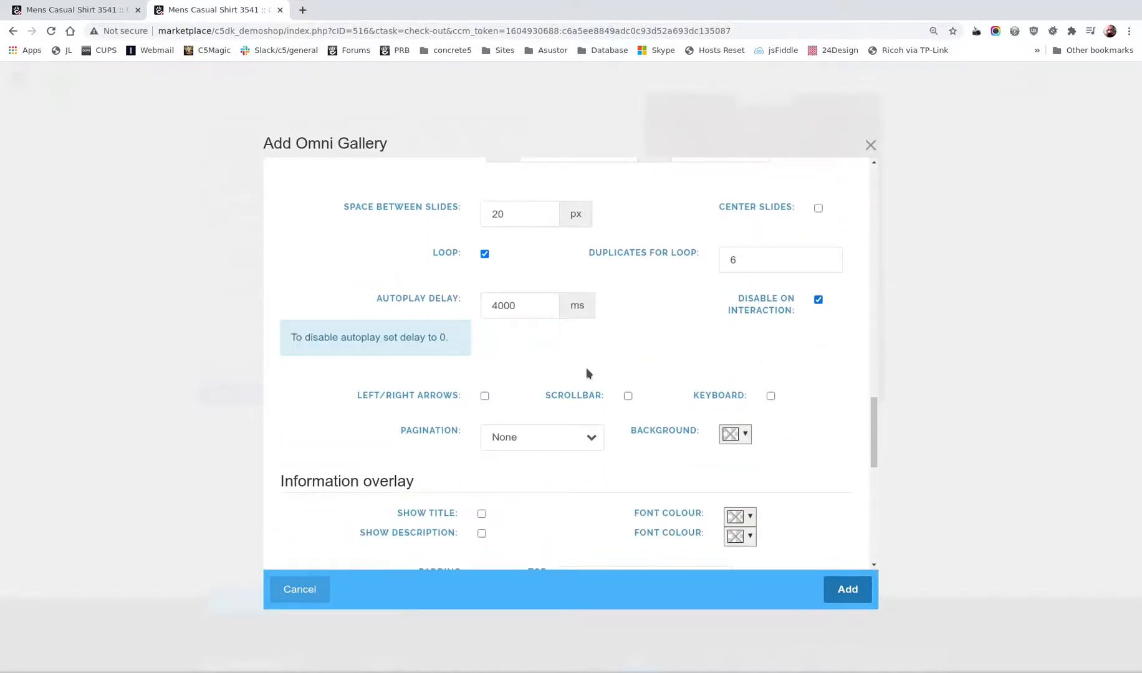
Enable the left/right arrows and keyboard control for the slider
left_click(485, 397)
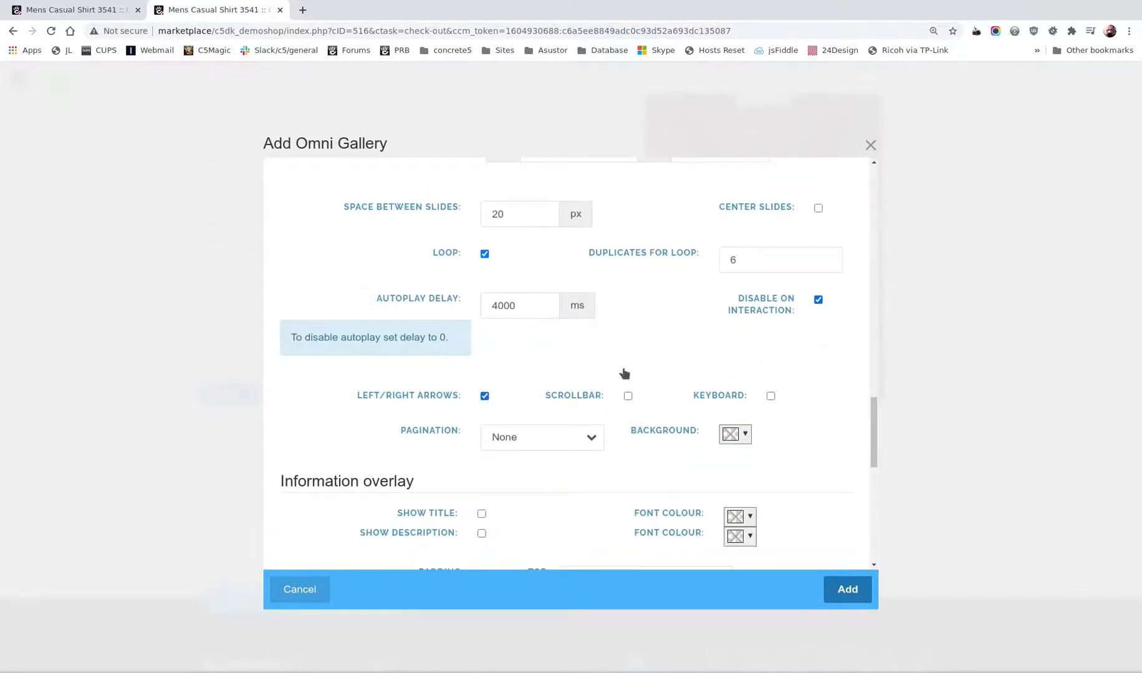
left_click(770, 397)
Show the description in the information overlay and set the overlay's padding to 10 px on all four sides
scroll(824, 402, "down", 3)
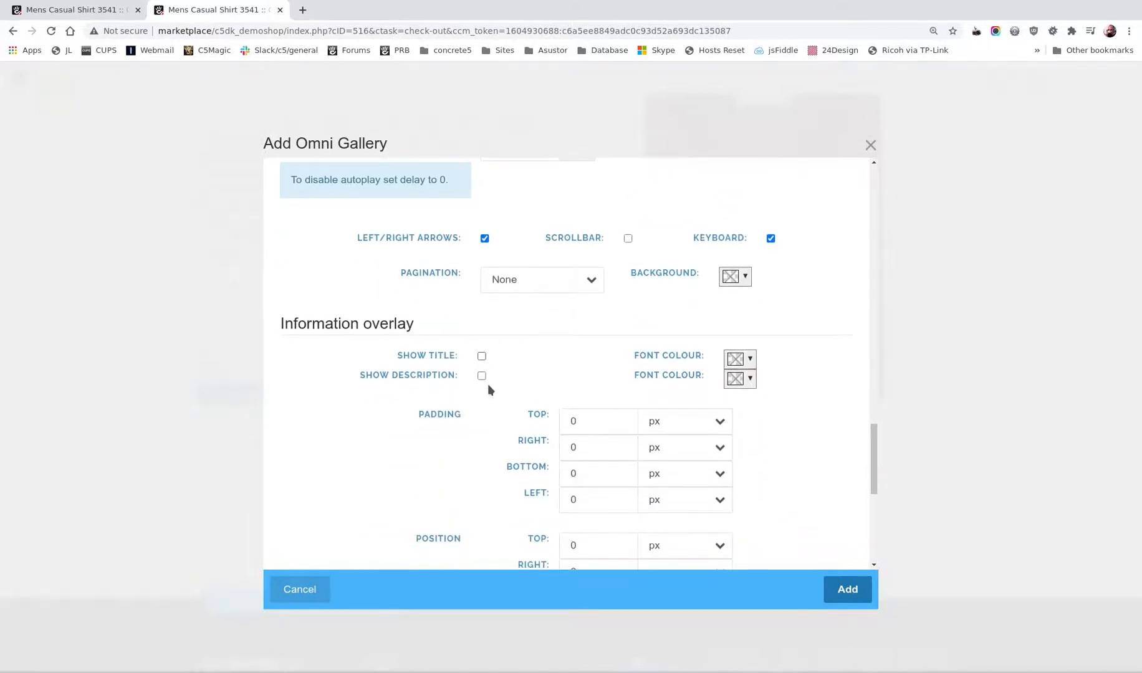
scroll(573, 361, "down", 2)
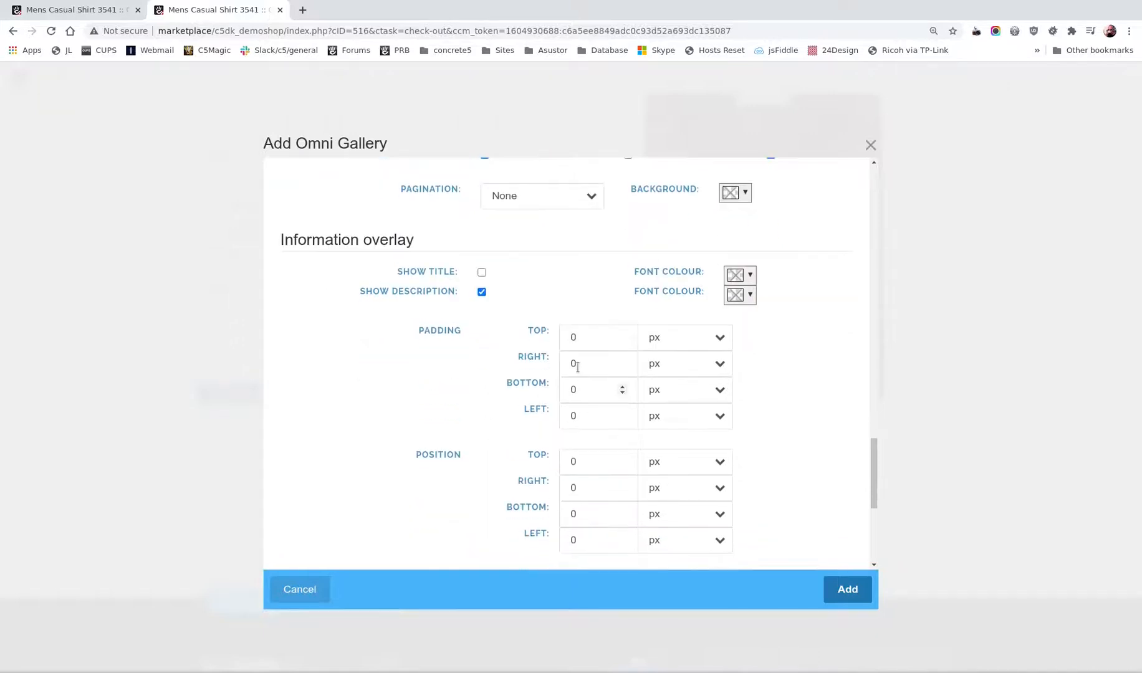
left_click(572, 327)
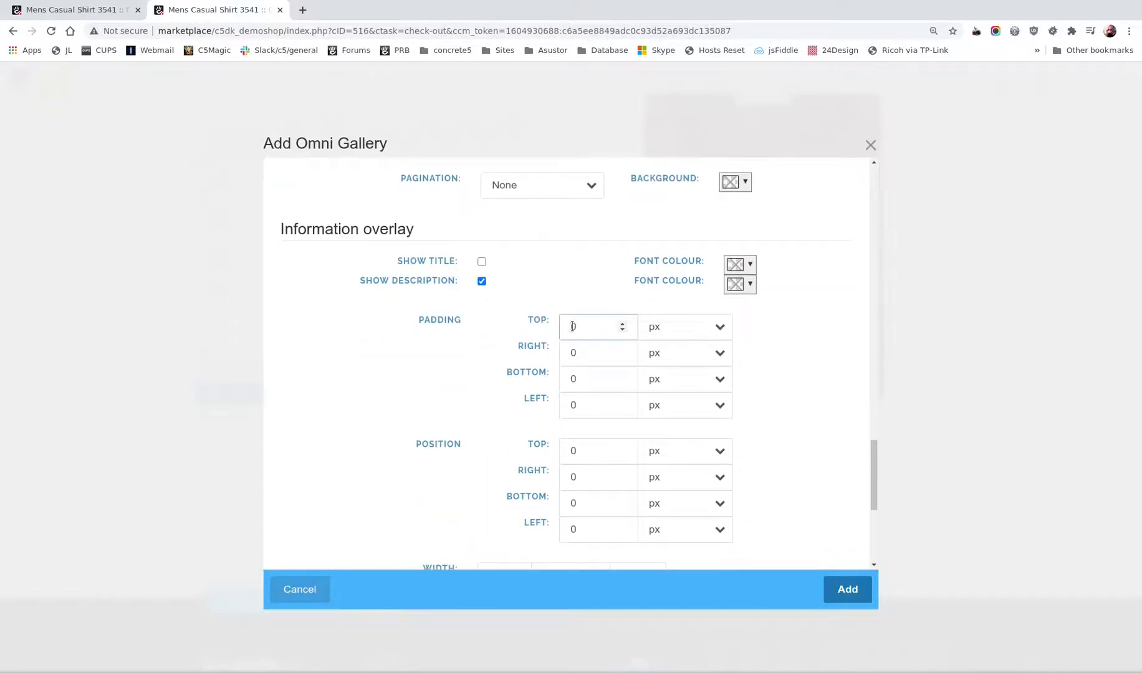
type("1")
left_click(572, 355)
type("1")
left_click(572, 380)
type("1")
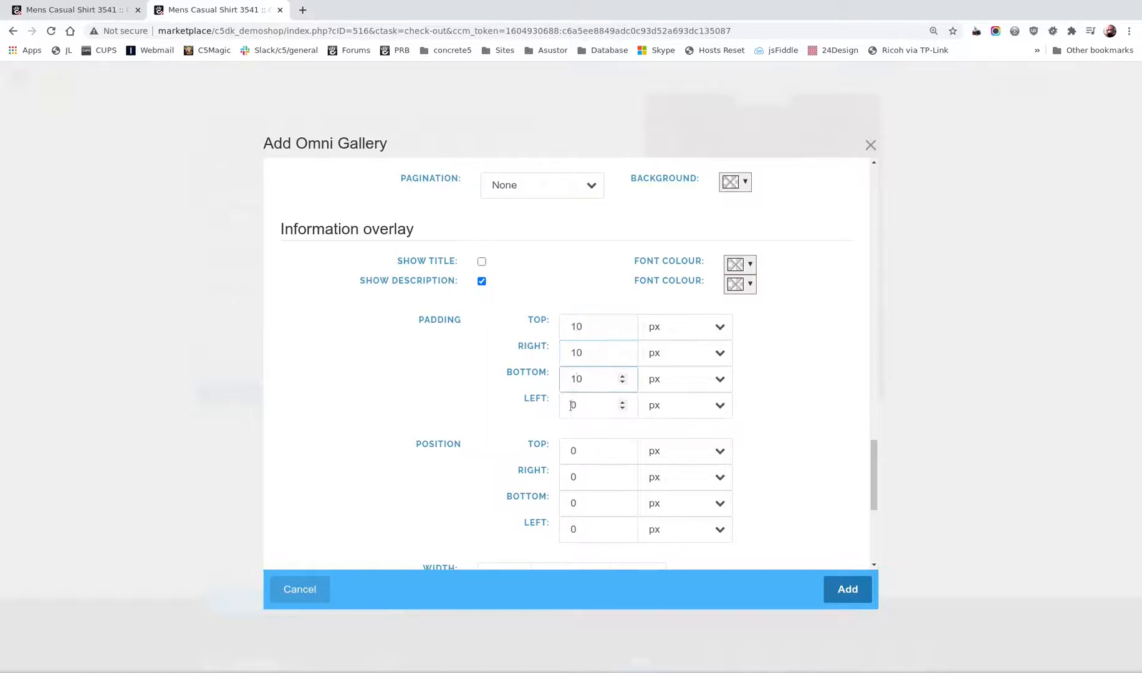
left_click(576, 408)
type("1")
scroll(452, 448, "down", 2)
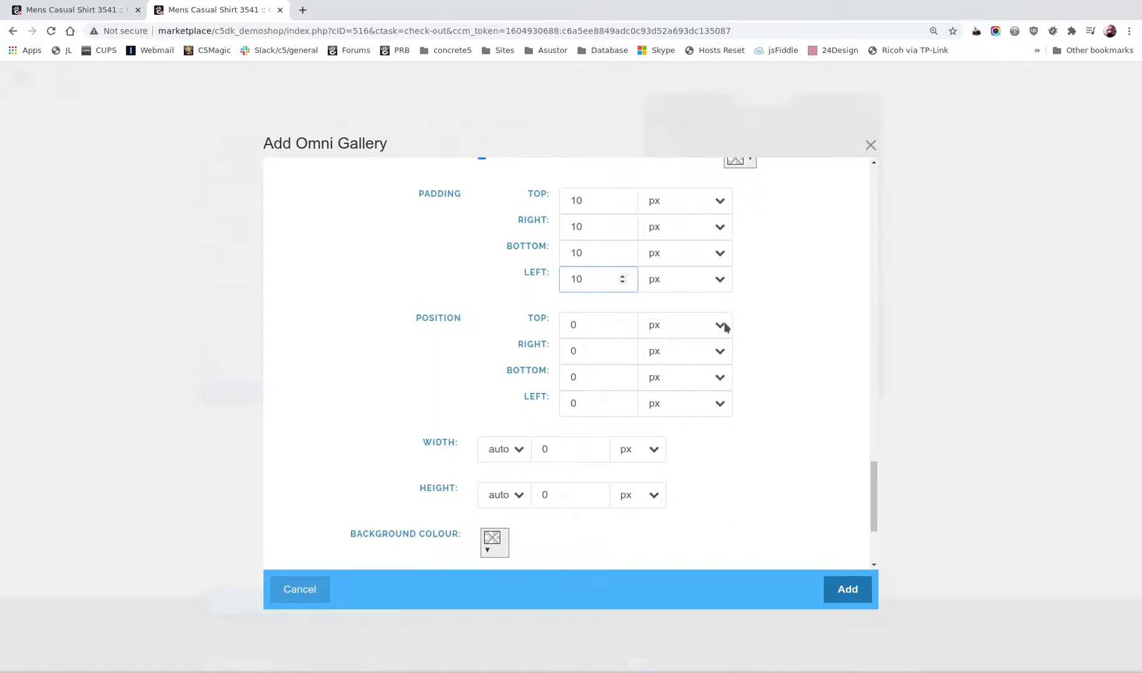
Set the information overlay's top and left position units to None - ignore
left_click(720, 327)
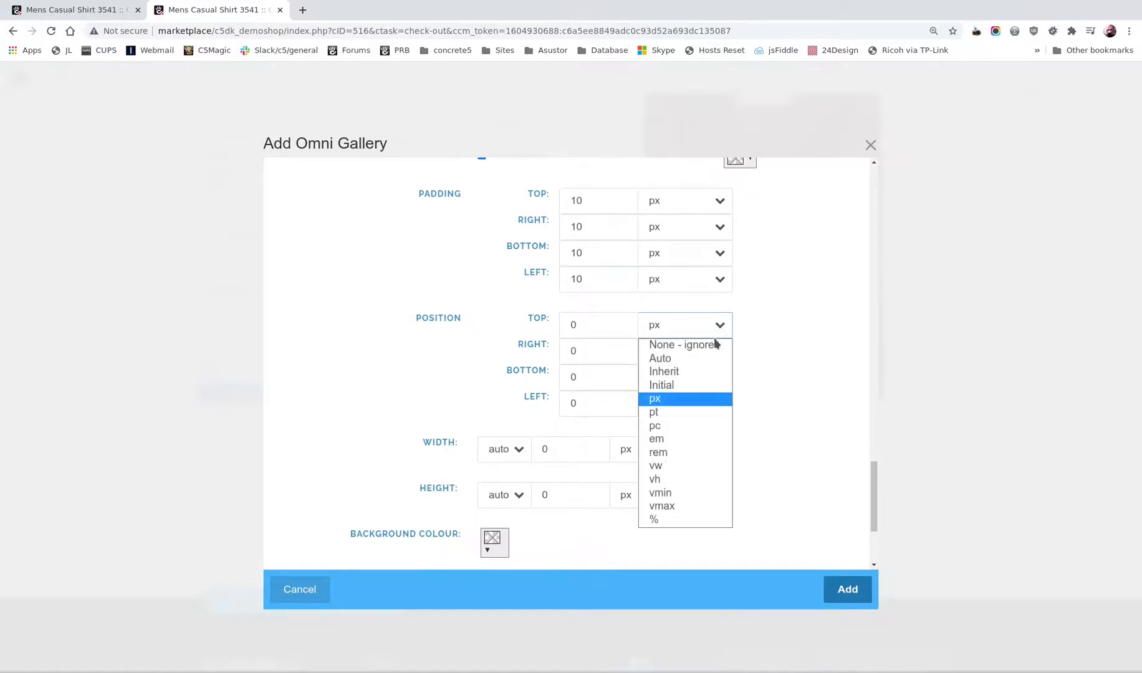
left_click(716, 347)
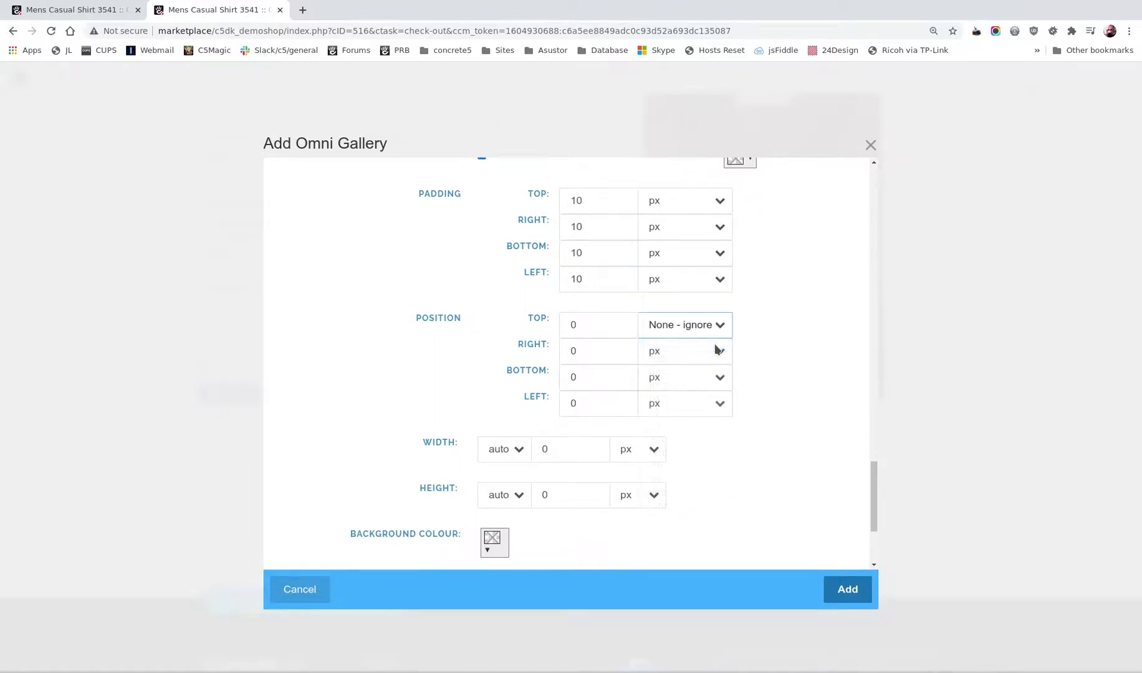
left_click(720, 404)
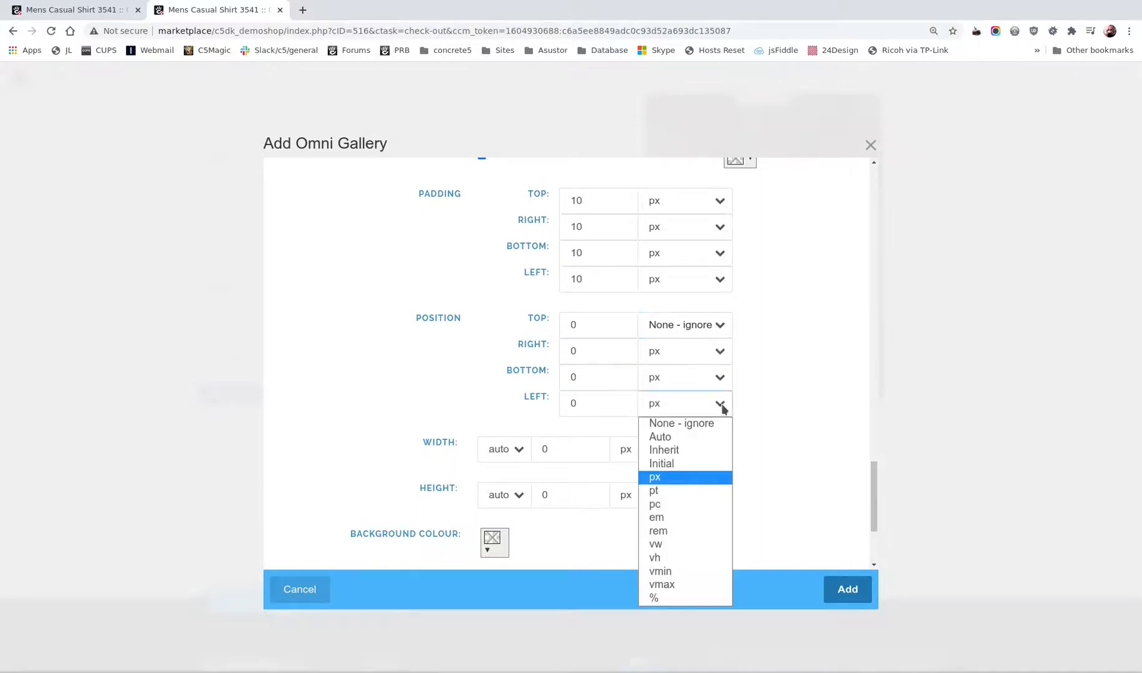
left_click(711, 426)
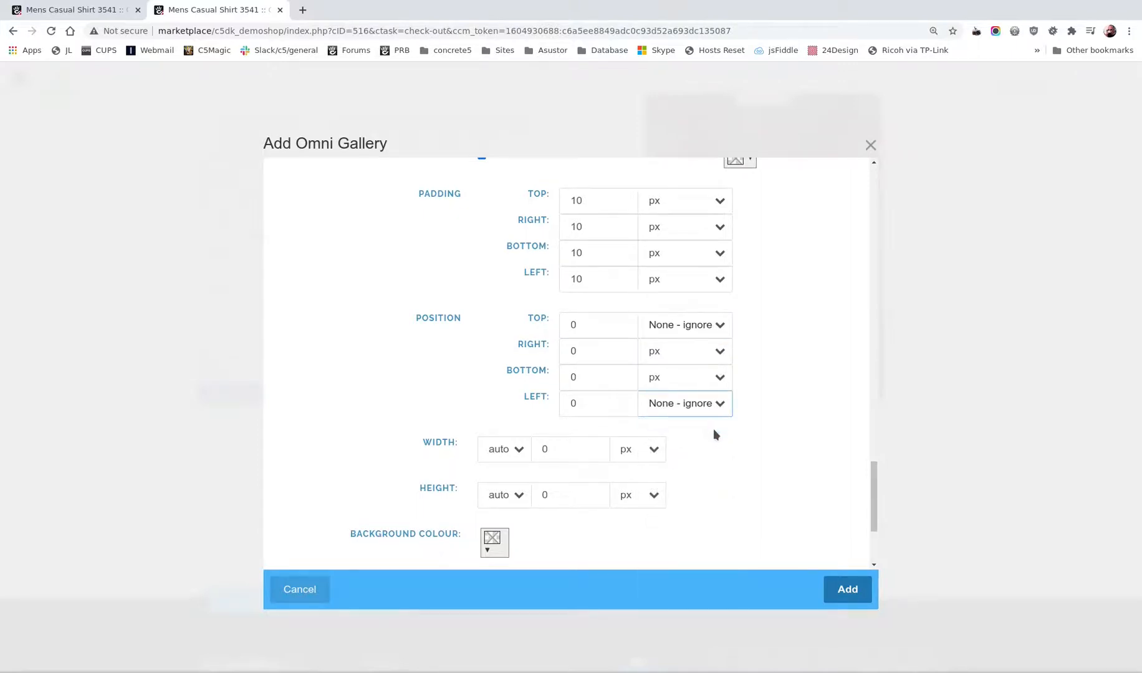
Check the lightbox setting and set the gallery's lazy loading to JavaScript
left_click_drag(871, 504, 871, 510)
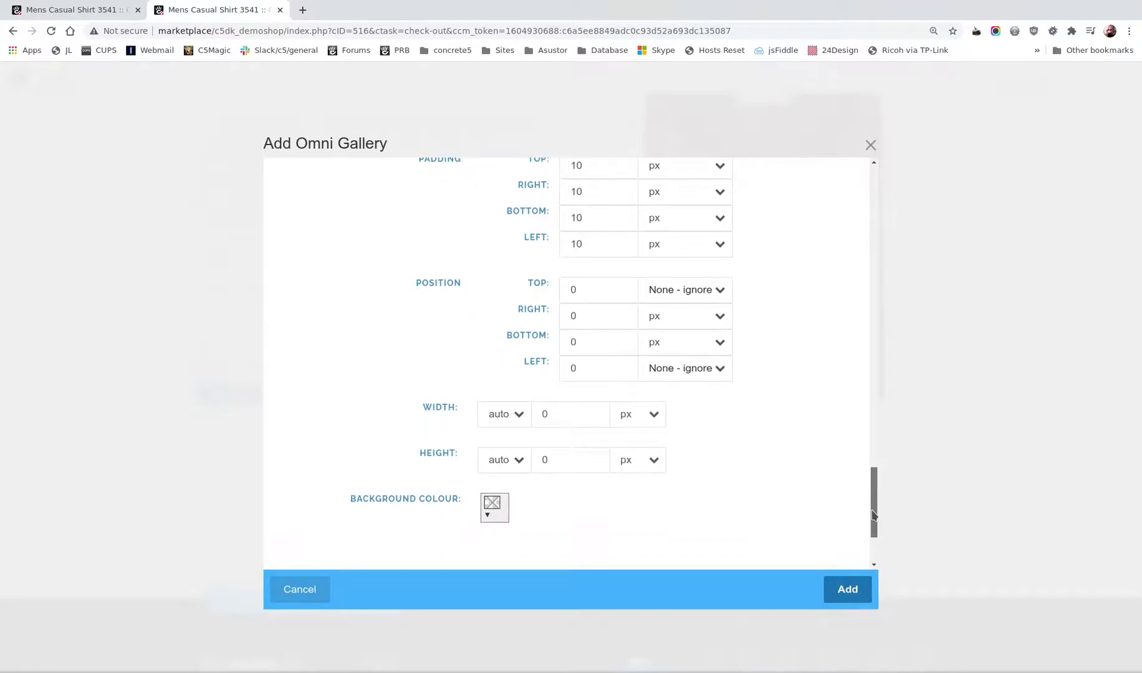
left_click_drag(872, 514, 891, 148)
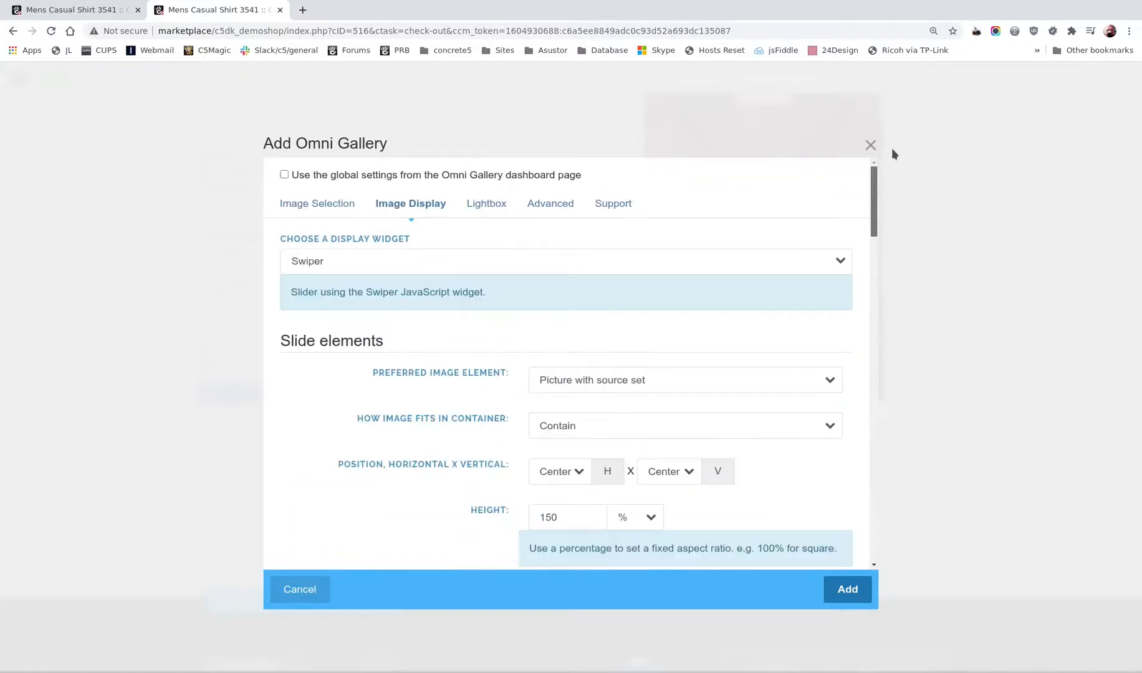
left_click(506, 205)
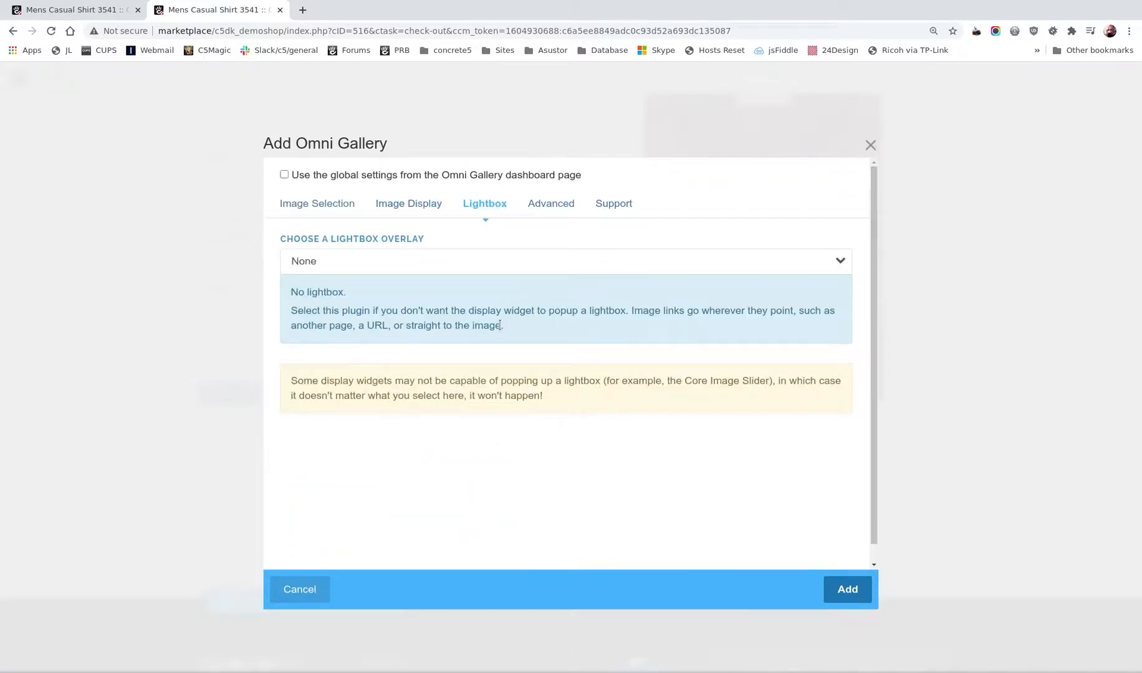
left_click(563, 205)
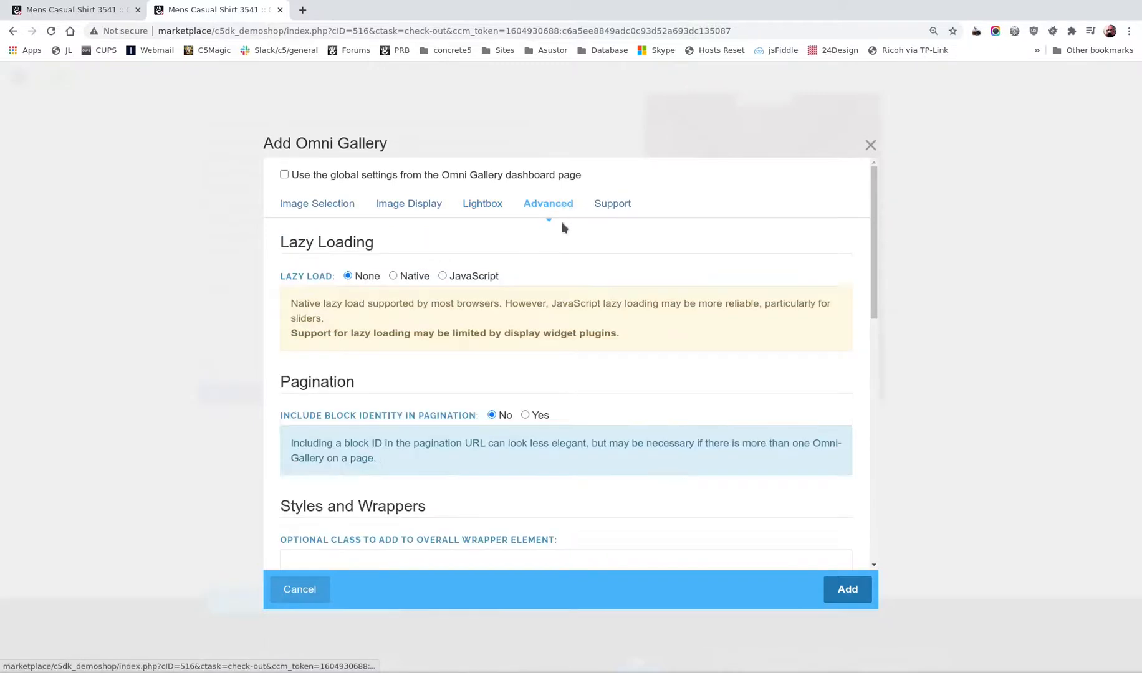
left_click(442, 275)
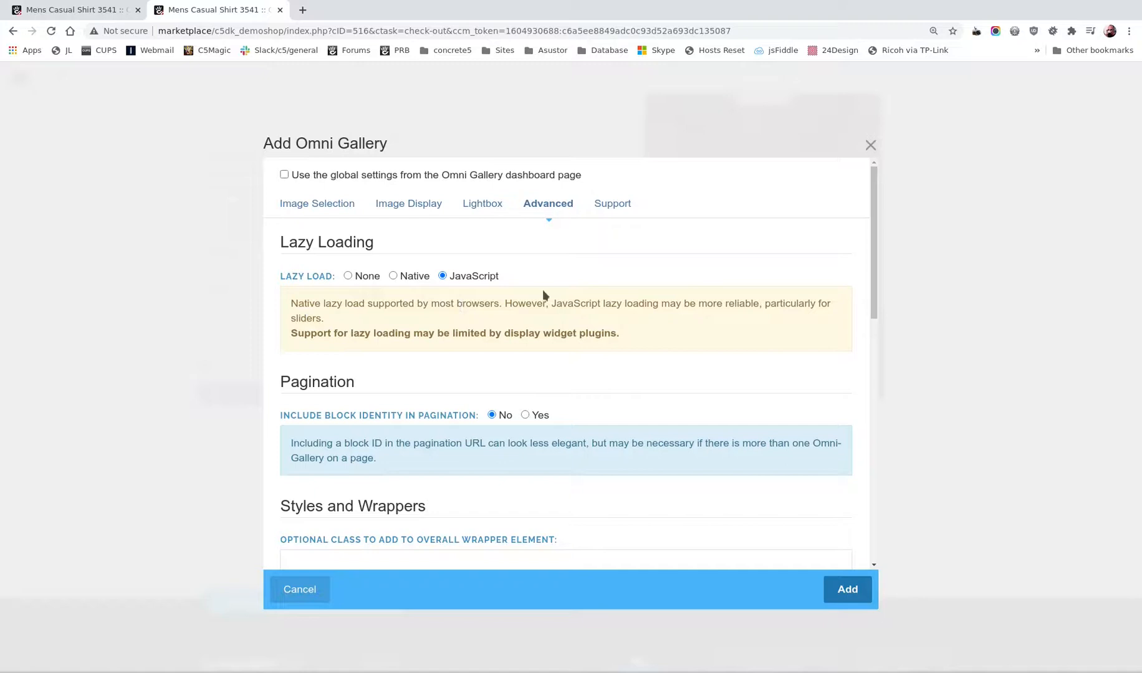
Review the support information and image selection settings, and add the configured Omni Gallery block to the page
left_click(616, 207)
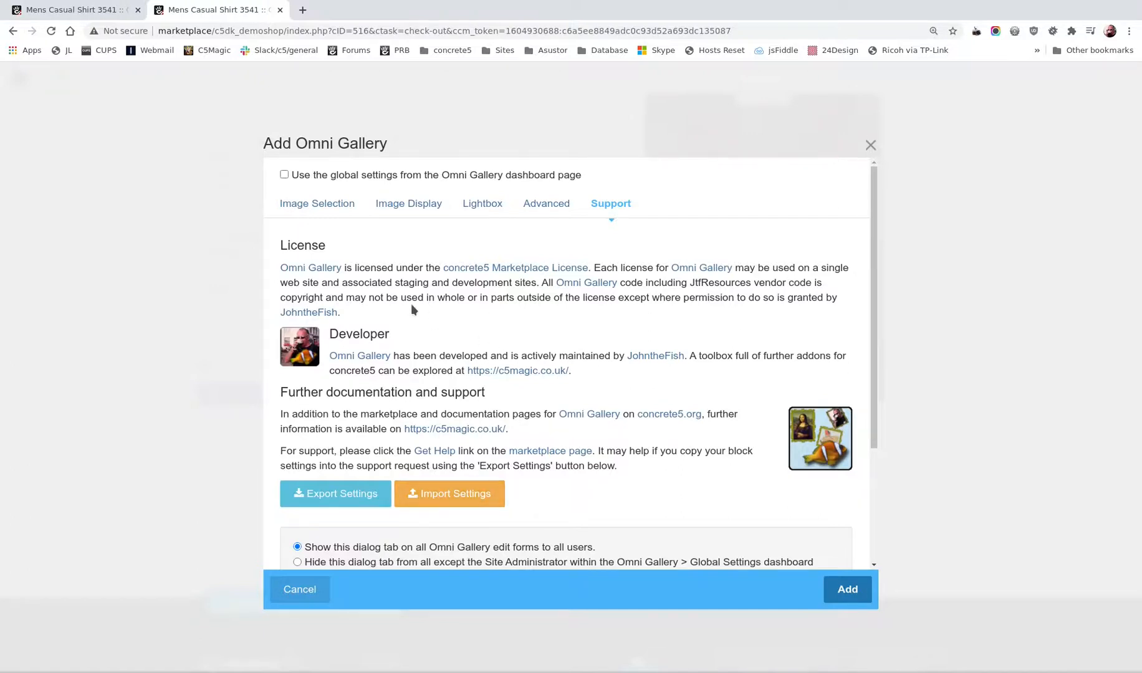
left_click(334, 214)
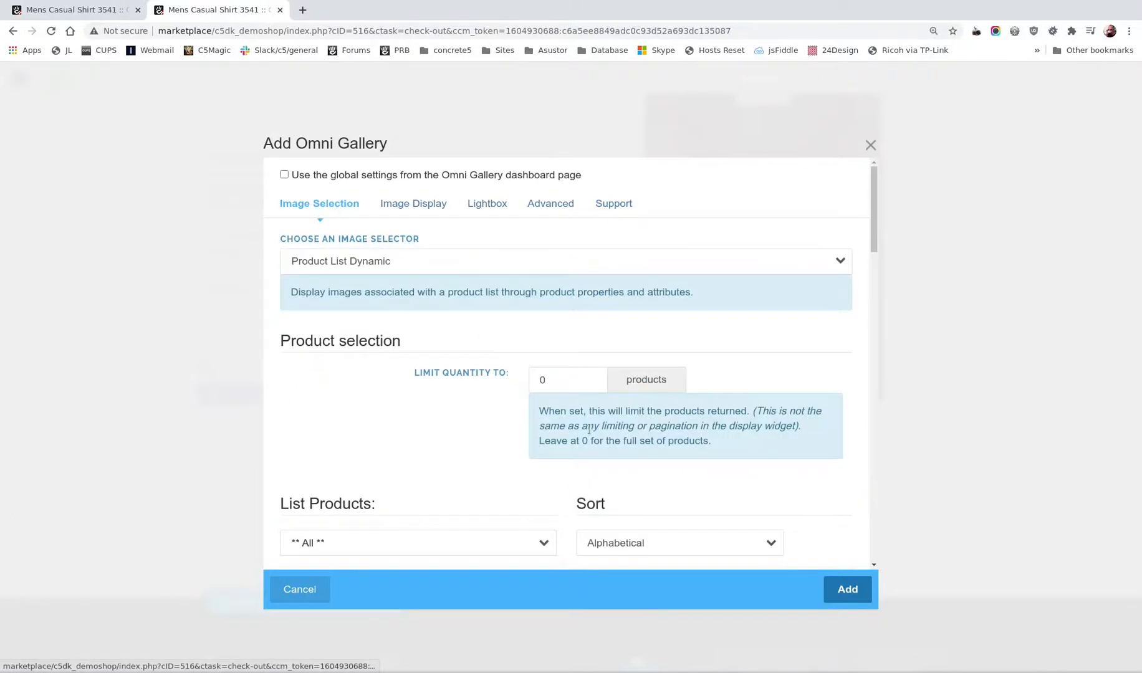
left_click(857, 596)
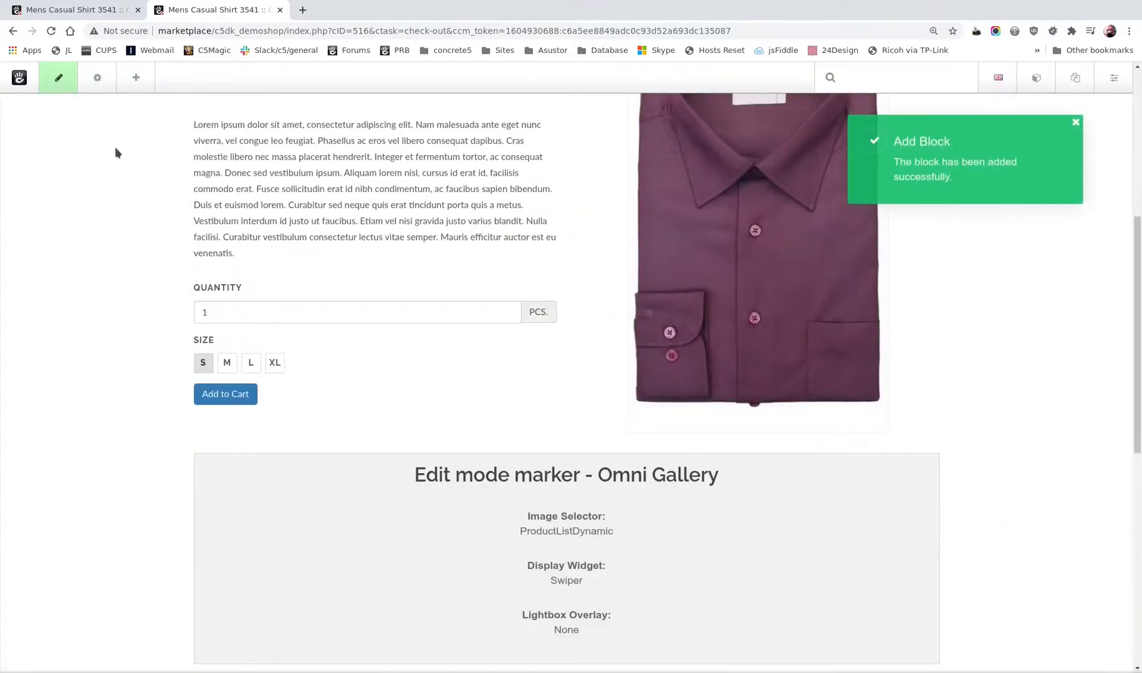
Add a Content block above the Omni Gallery with the text "Related Products" formatted as Heading 2, and finish editing the page
left_click(132, 83)
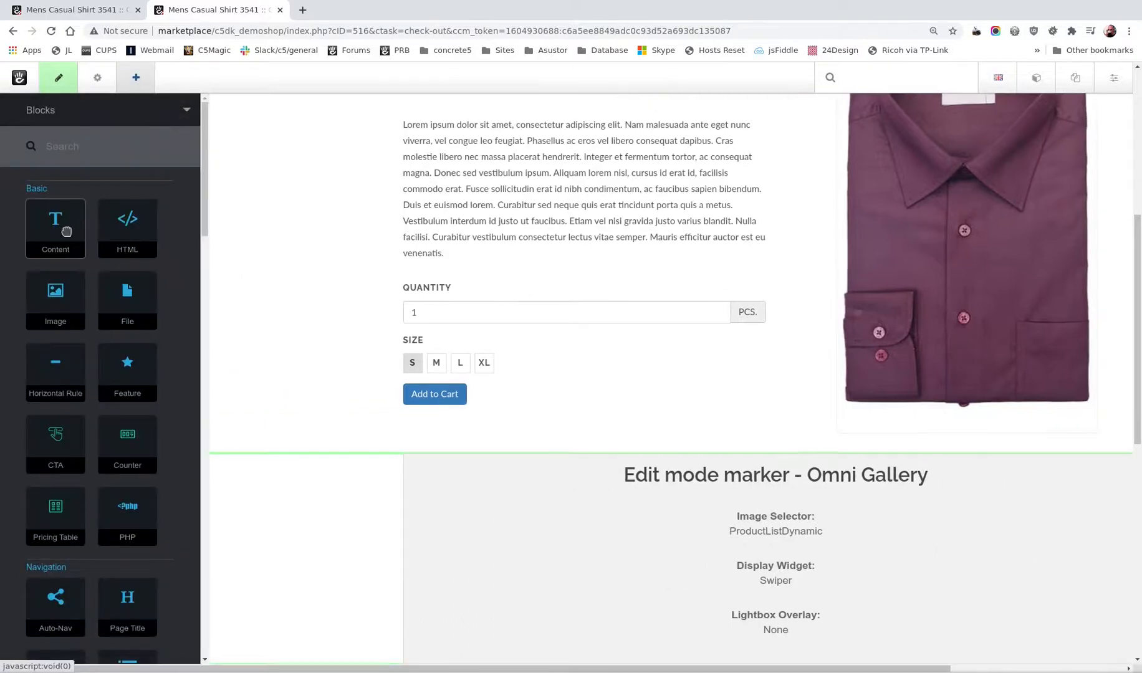
left_click_drag(62, 228, 530, 450)
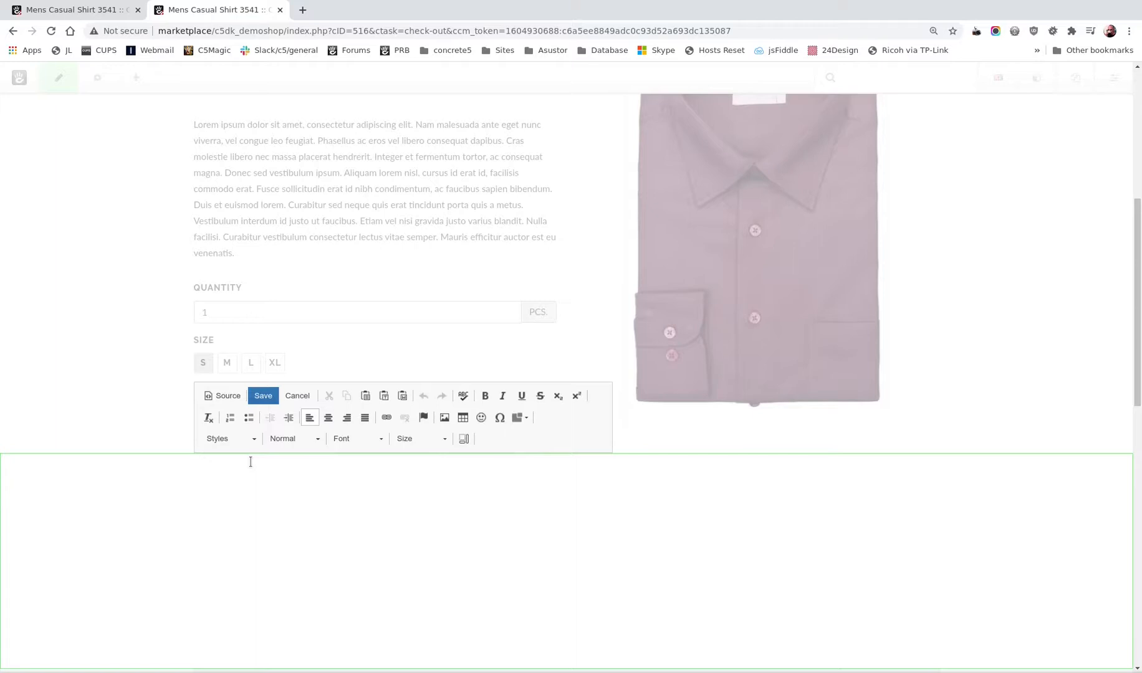
type("Related Products")
left_click(313, 440)
left_click(311, 517)
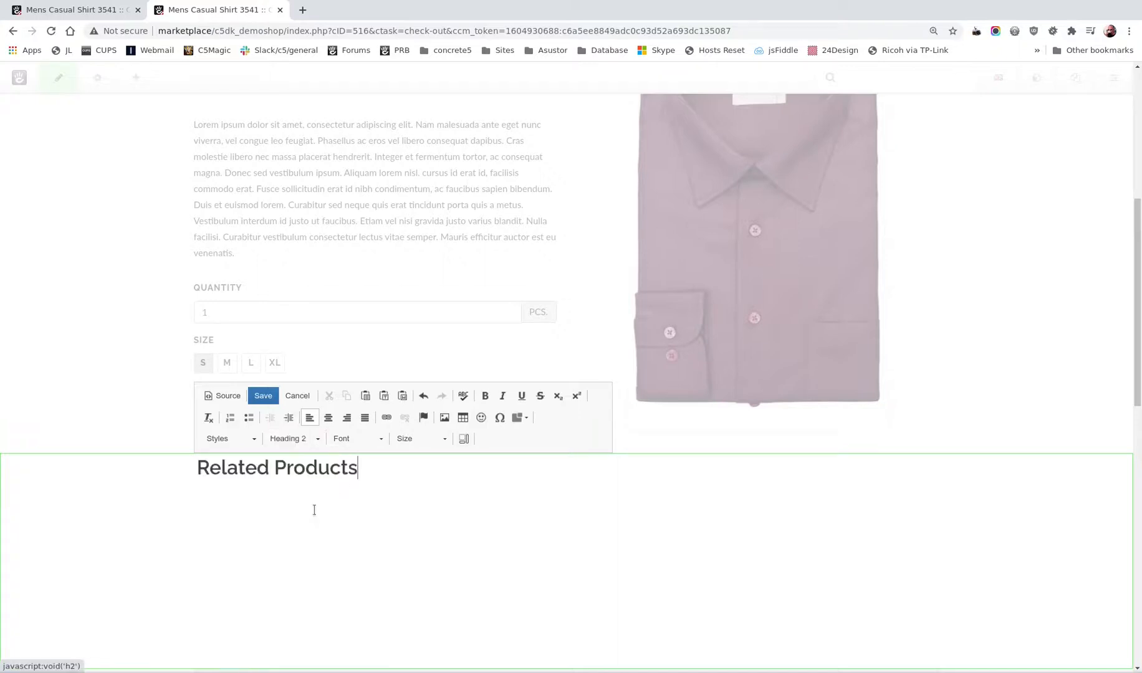
left_click(273, 394)
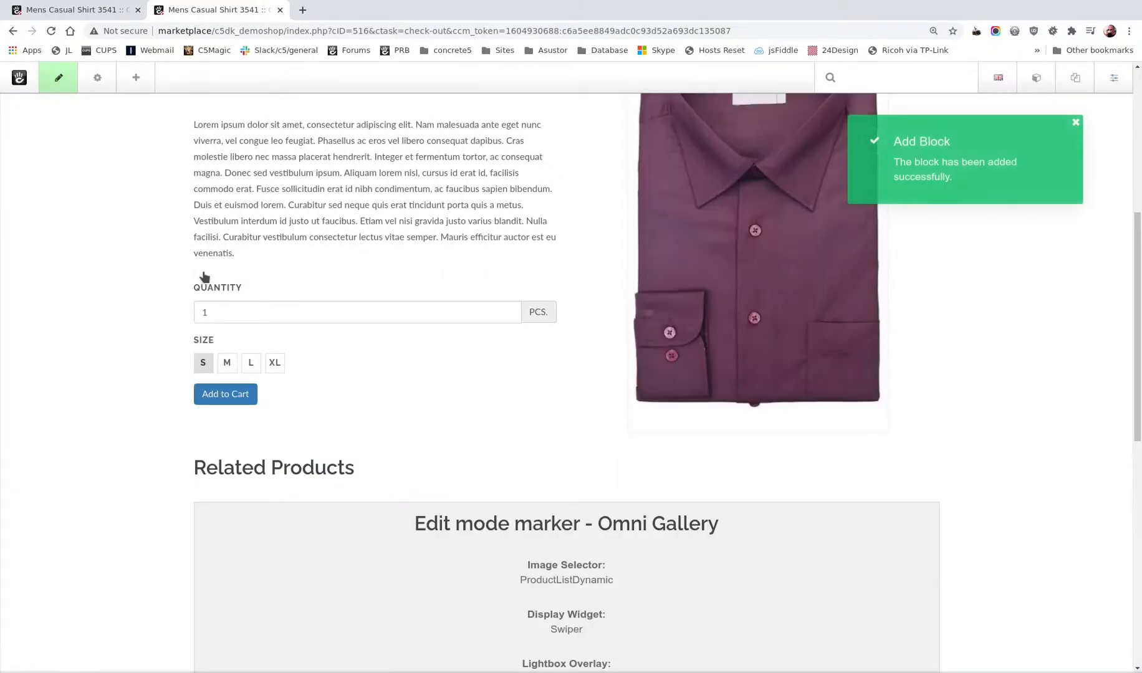
left_click(55, 80)
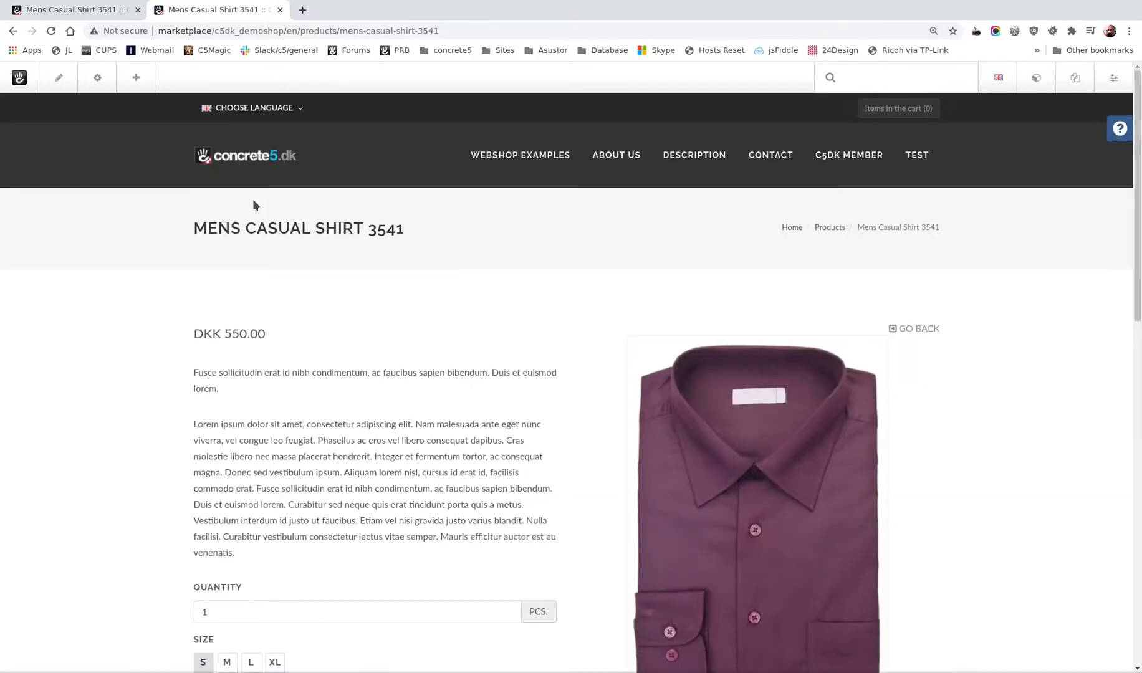
Test the Related Products slider by advancing it with its navigation arrow and swiping through the shirts in both directions
scroll(506, 367, "down", 6)
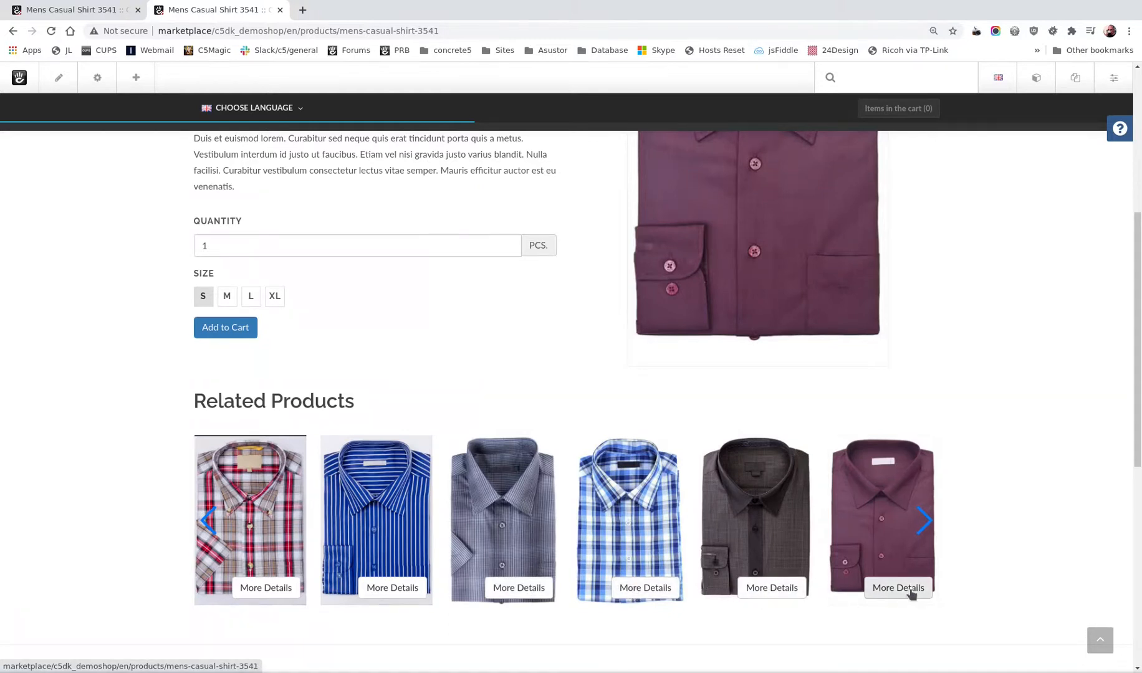
left_click(926, 523)
left_click(926, 526)
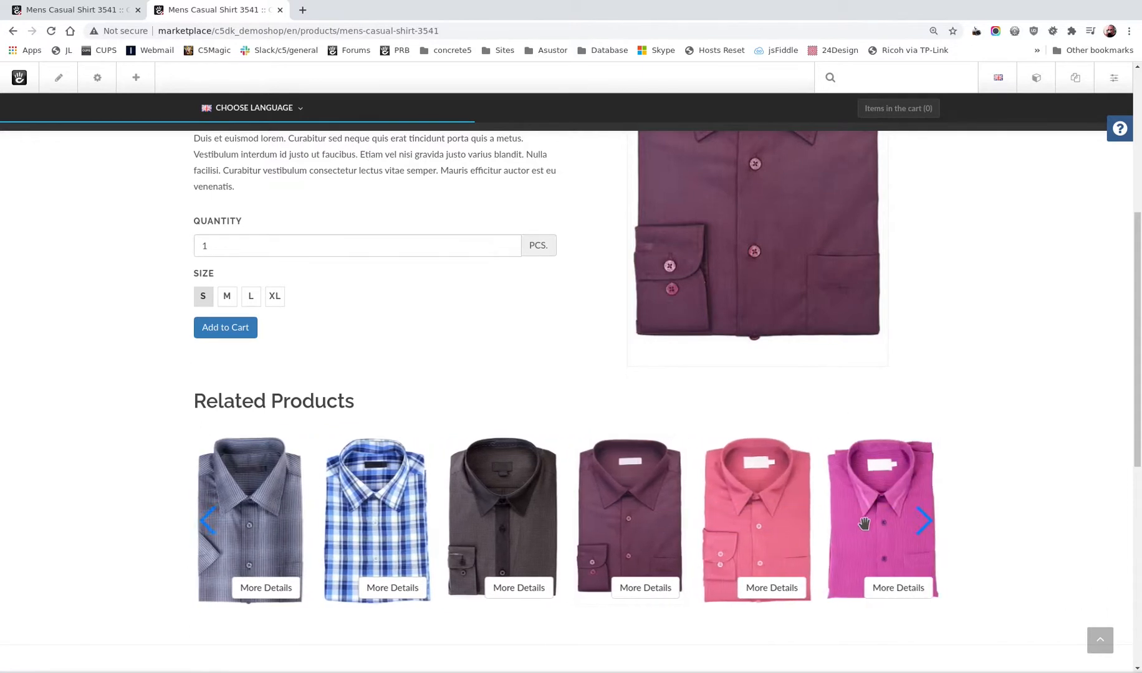
left_click_drag(849, 522, 380, 518)
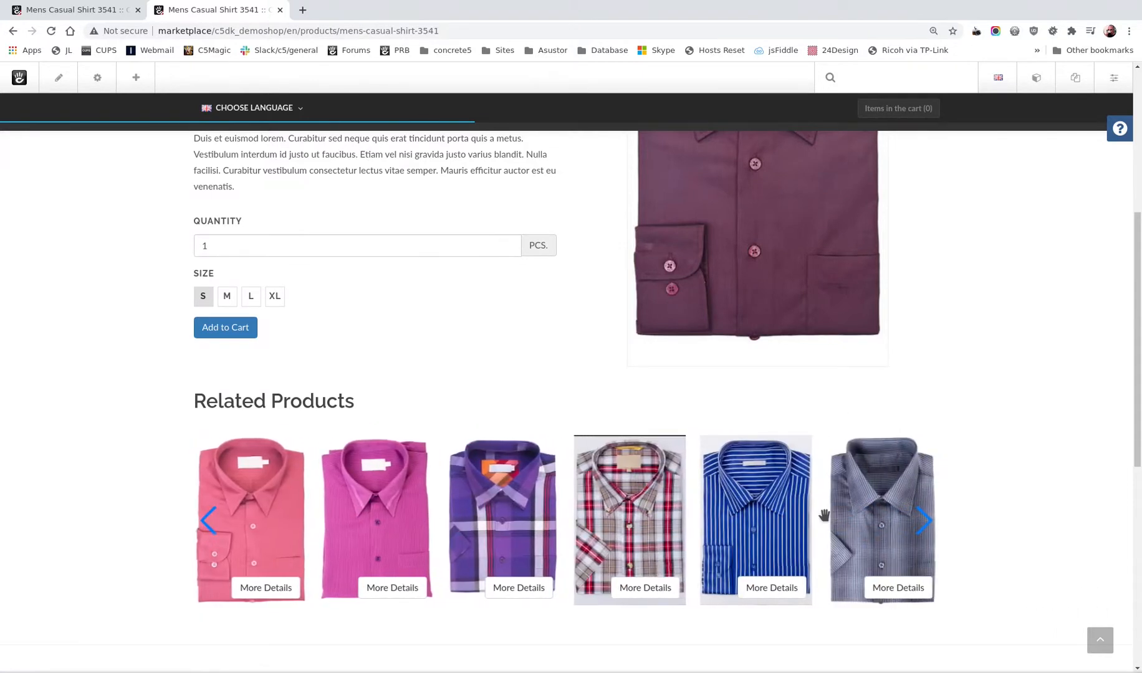
left_click_drag(827, 514, 431, 515)
left_click_drag(676, 515, 793, 523)
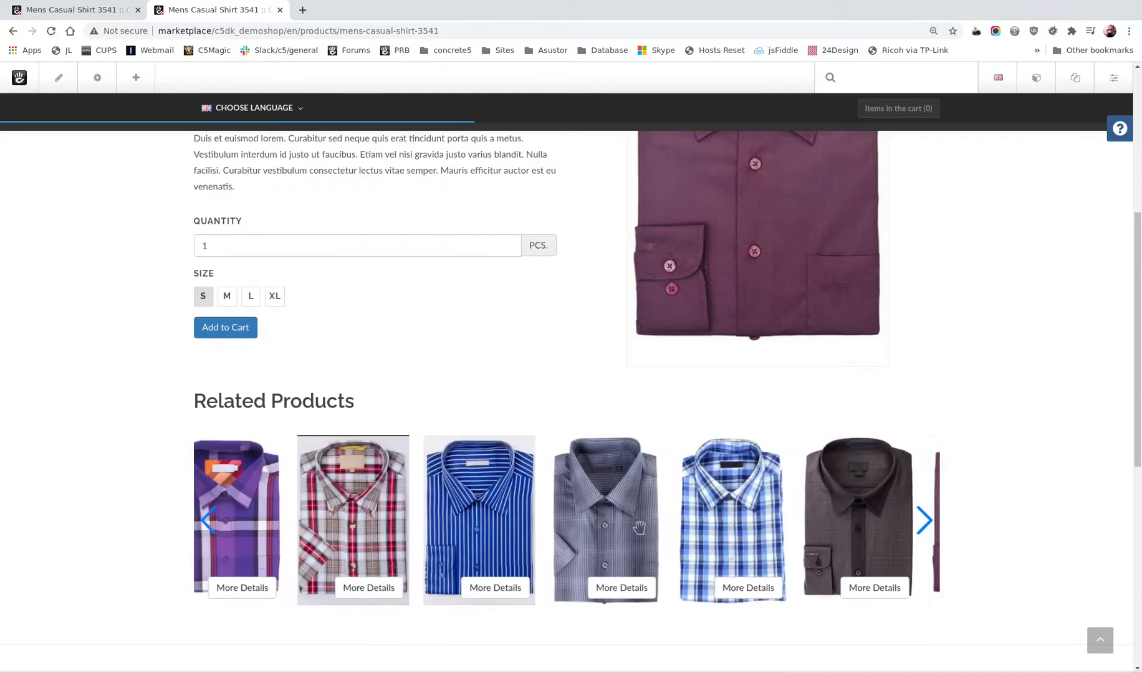
left_click_drag(377, 522, 779, 530)
left_click_drag(342, 527, 557, 528)
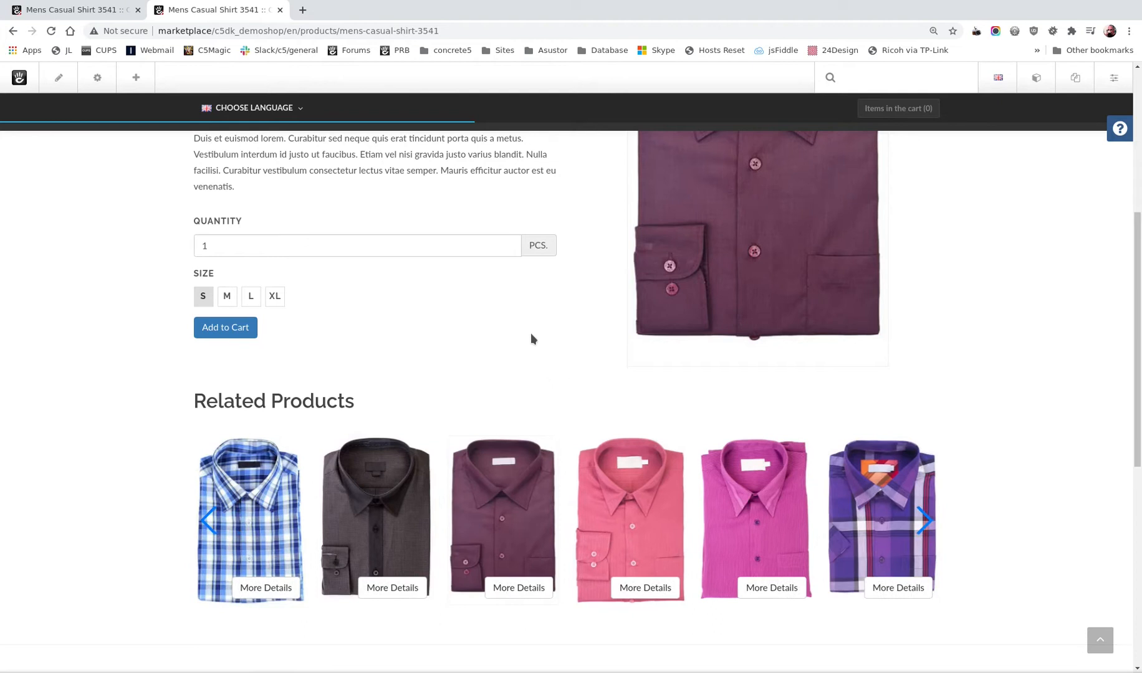